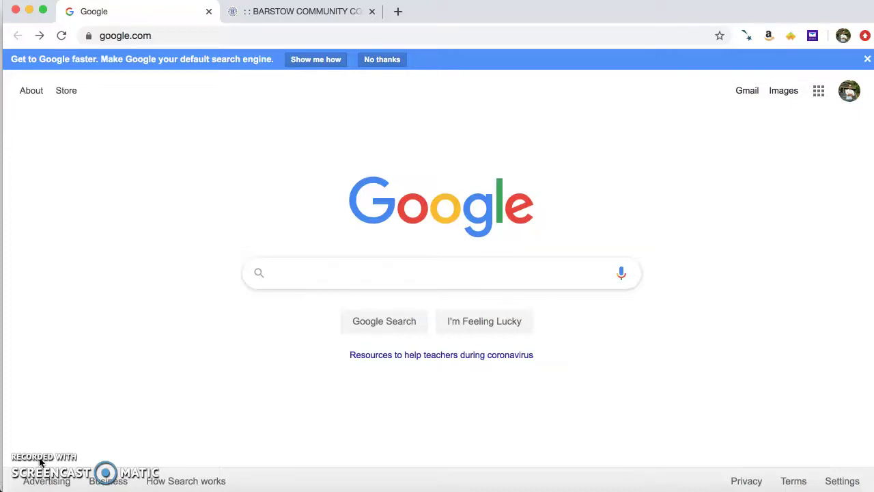
# - Search Google for "barstow community college library" and open the college's Library page from the results
pyautogui.write('arstow')
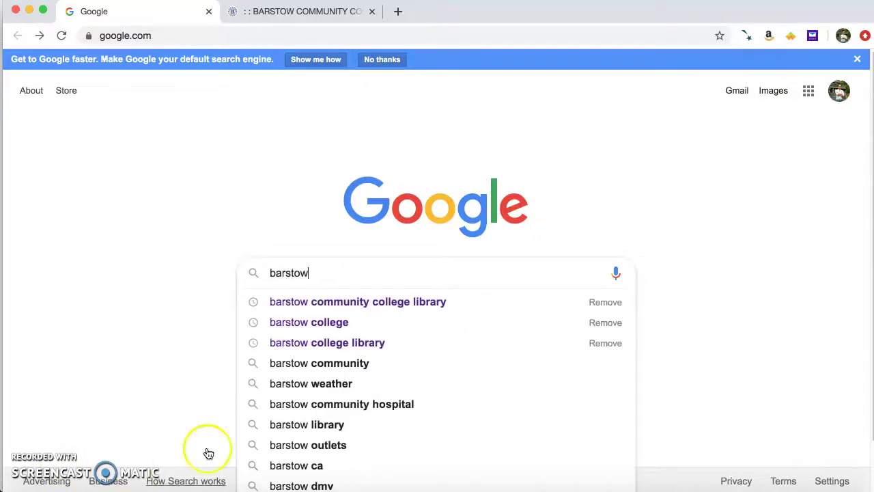
pyautogui.click(332, 302)
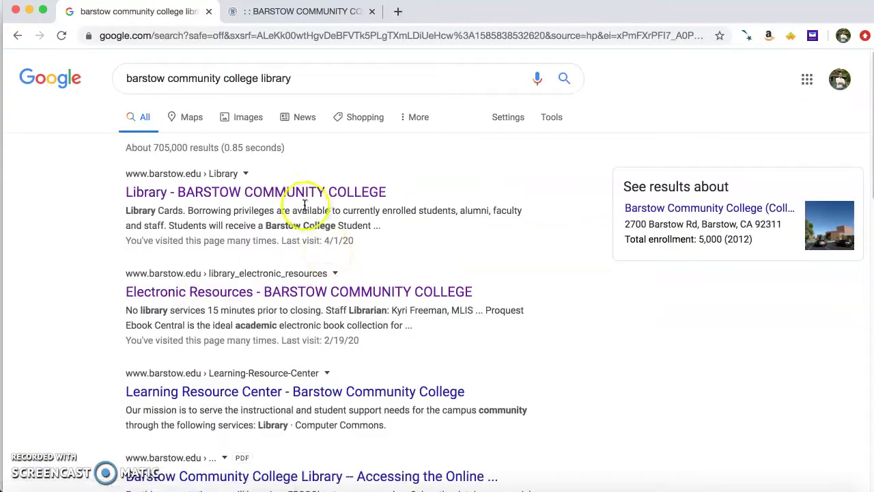
pyautogui.click(295, 198)
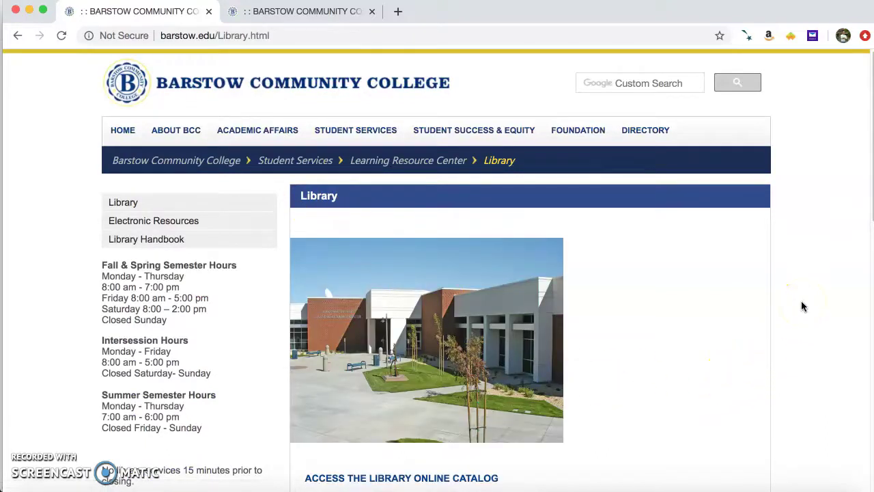
# - Open the Electronic Resources page from the college's Library page
pyautogui.scroll(-3, 802, 306)
pyautogui.scroll(-1, 802, 306)
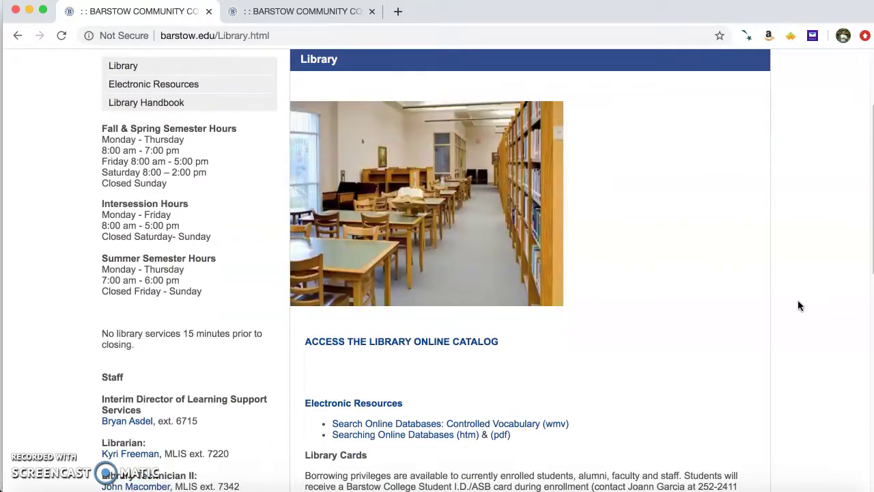
pyautogui.scroll(-1, 801, 306)
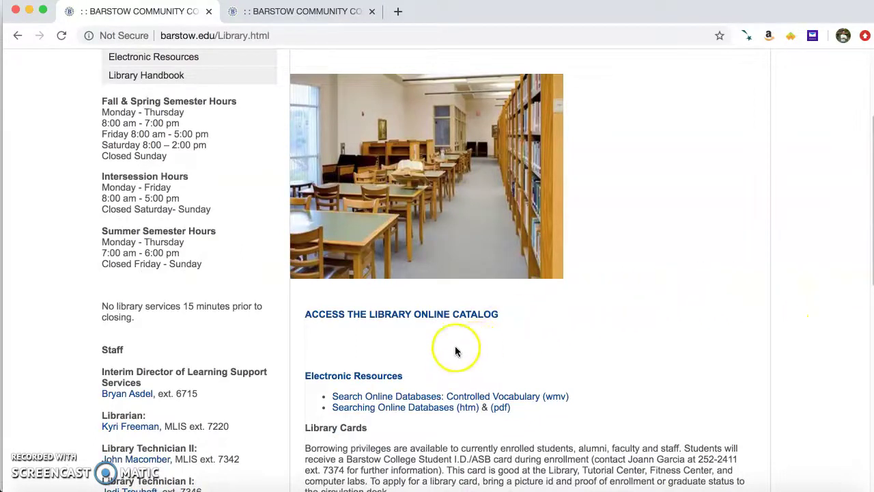
pyautogui.click(383, 378)
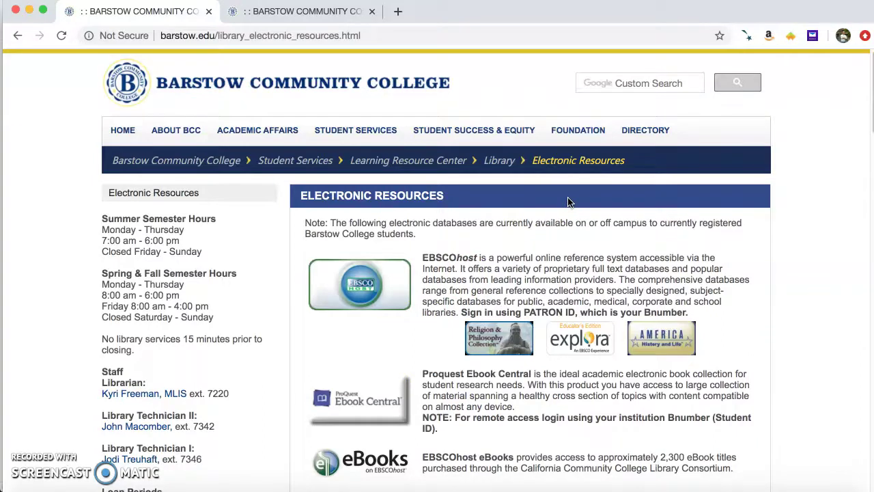
# - Open the EBSCOhost database from the Electronic Resources list
pyautogui.scroll(-1, 567, 201)
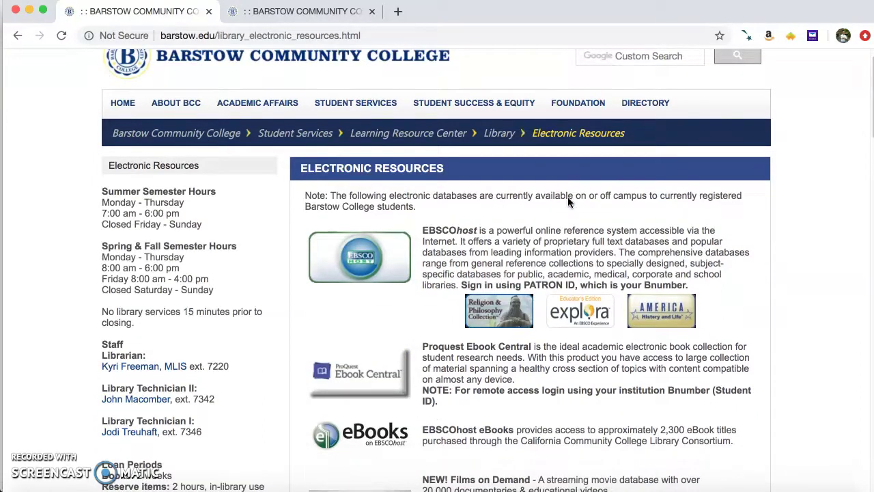
pyautogui.scroll(-4, 567, 198)
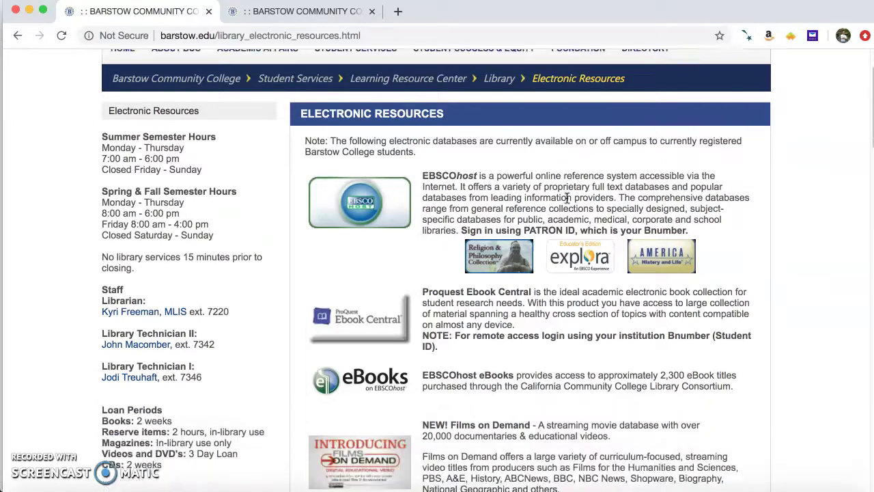
pyautogui.click(362, 157)
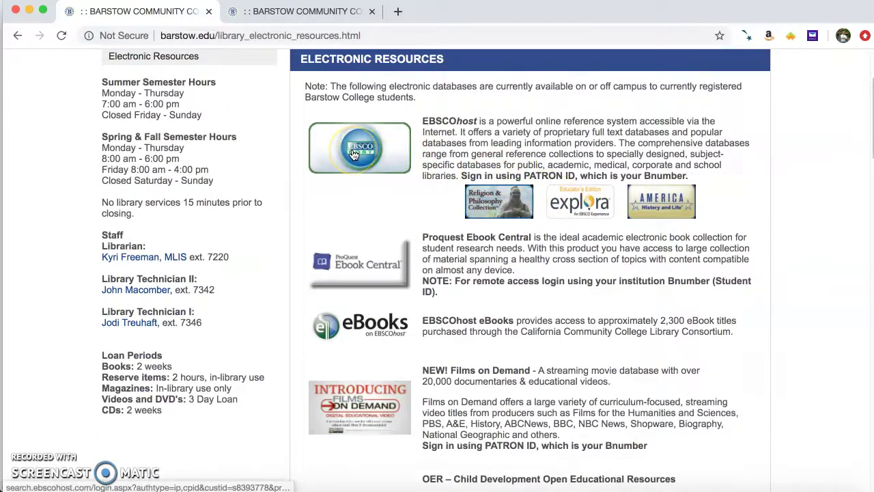
pyautogui.click(354, 152)
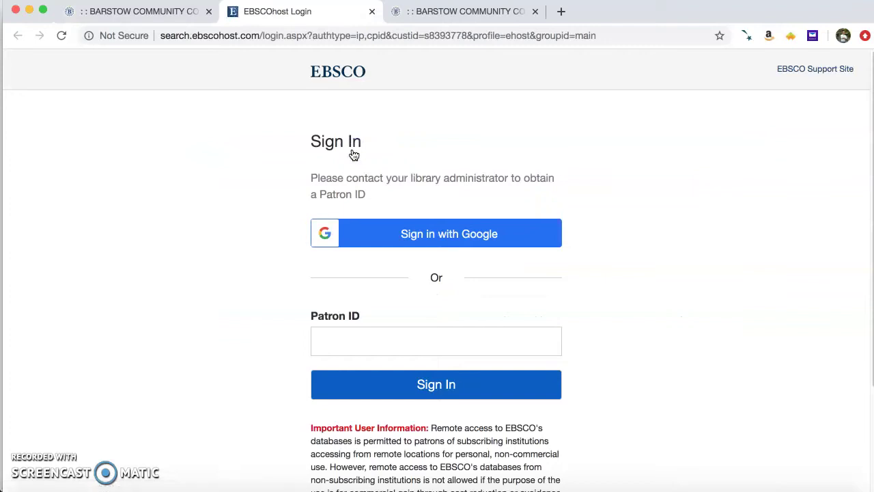
# - Sign in to EBSCOhost with the saved student Patron ID
pyautogui.click(349, 339)
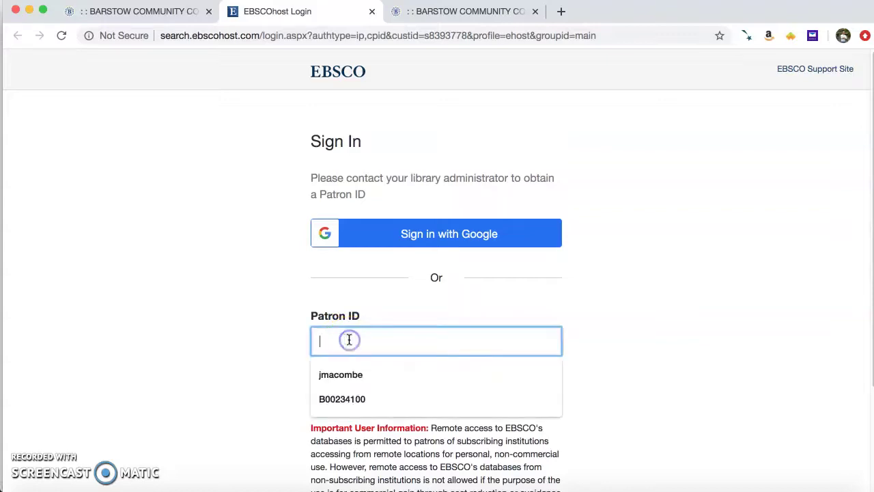
pyautogui.click(342, 399)
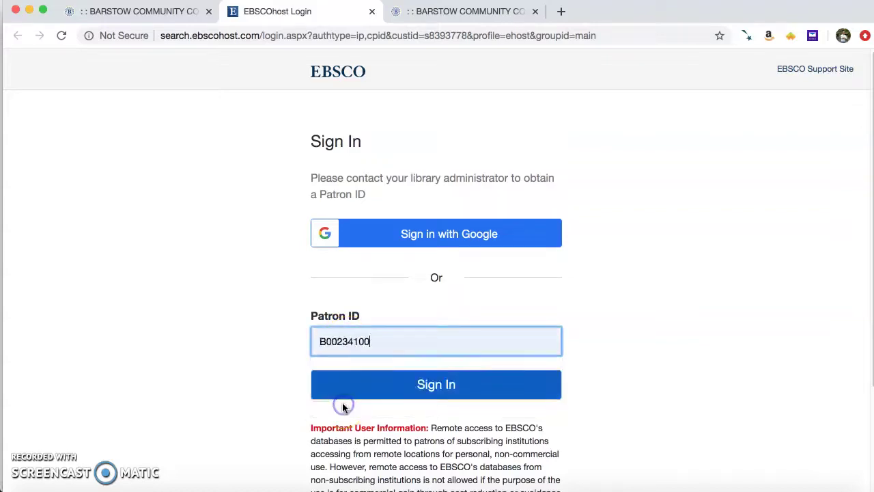
pyautogui.click(379, 387)
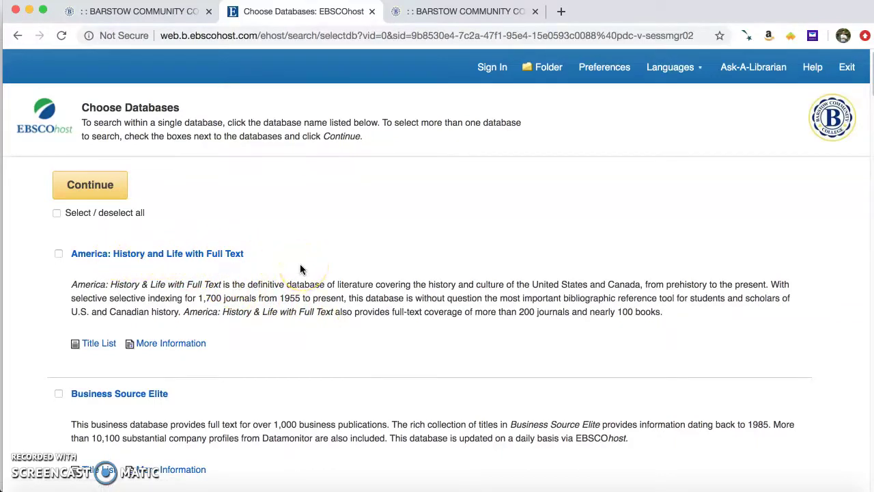
# - Browse the list of EBSCOhost databases and open Academic Search Complete
pyautogui.scroll(-1, 170, 244)
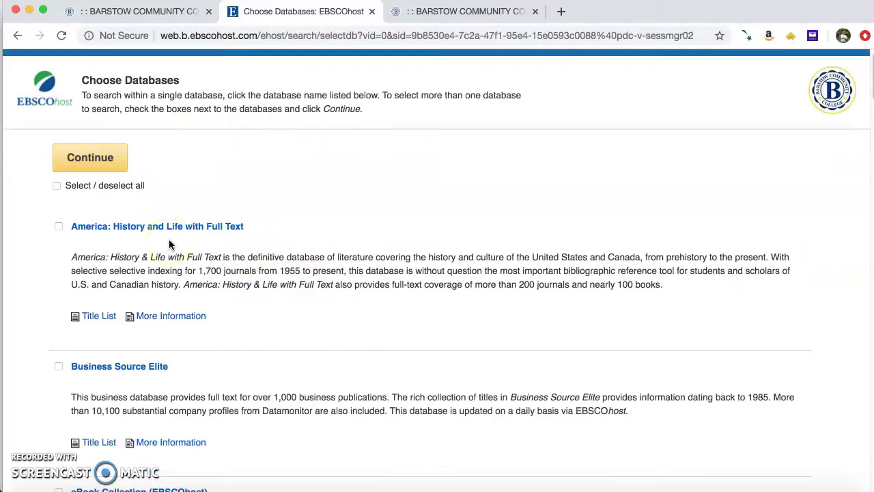
pyautogui.scroll(-9, 473, 245)
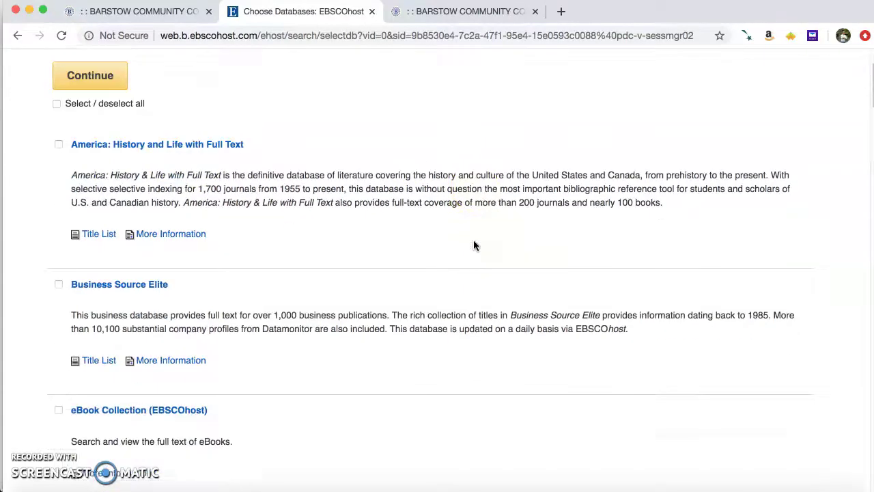
pyautogui.scroll(-17, 475, 246)
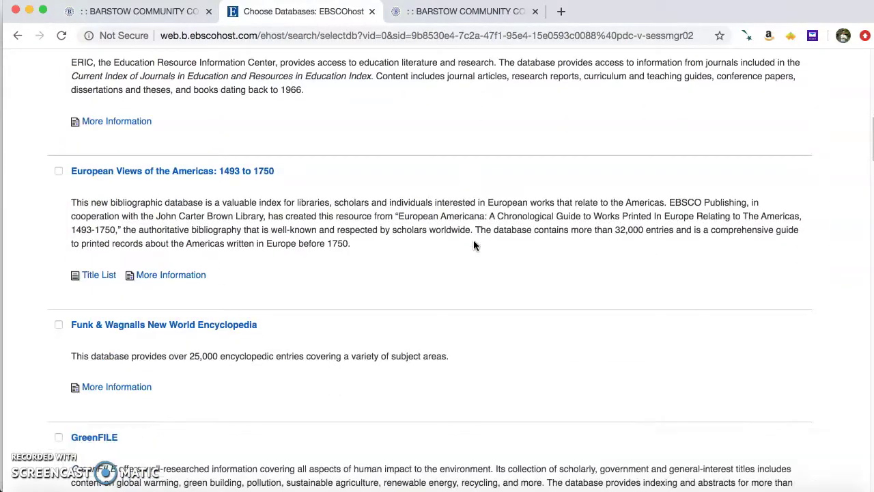
pyautogui.scroll(-14, 475, 245)
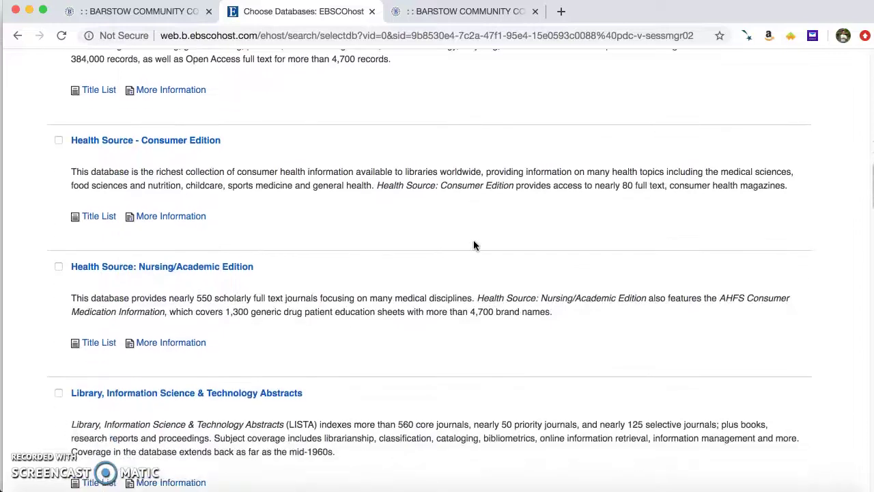
pyautogui.scroll(-20, 475, 245)
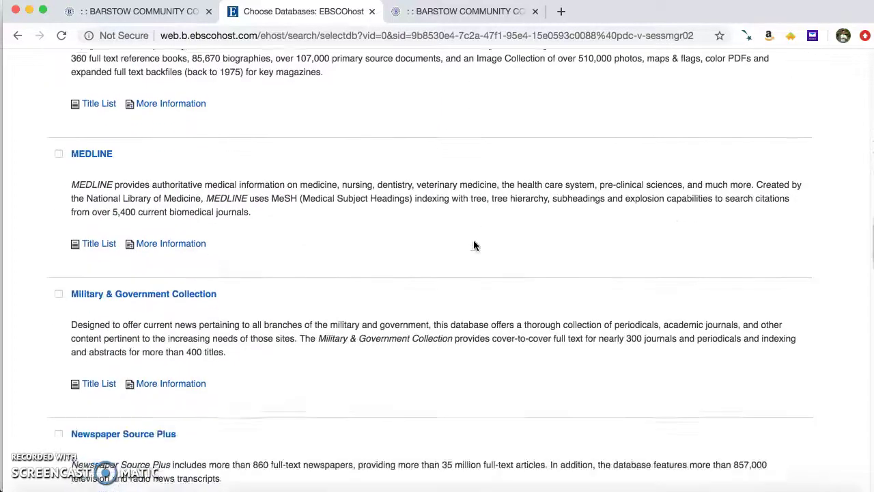
pyautogui.scroll(-17, 470, 251)
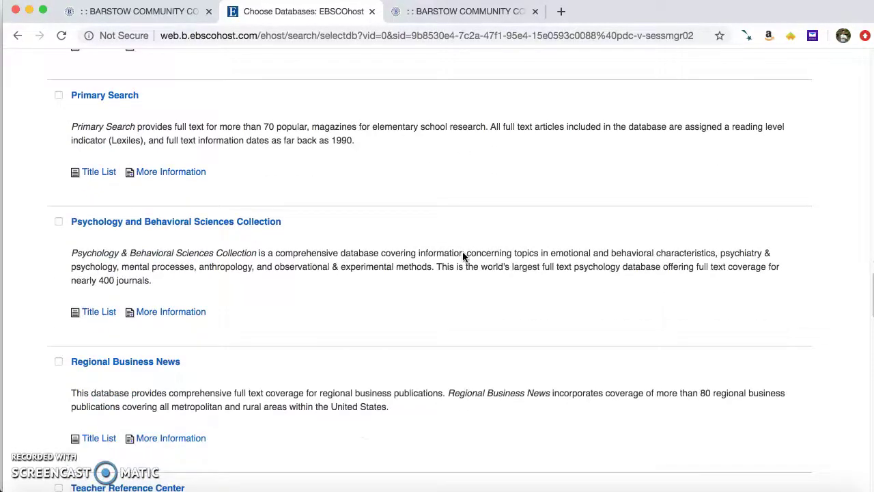
pyautogui.scroll(-20, 462, 257)
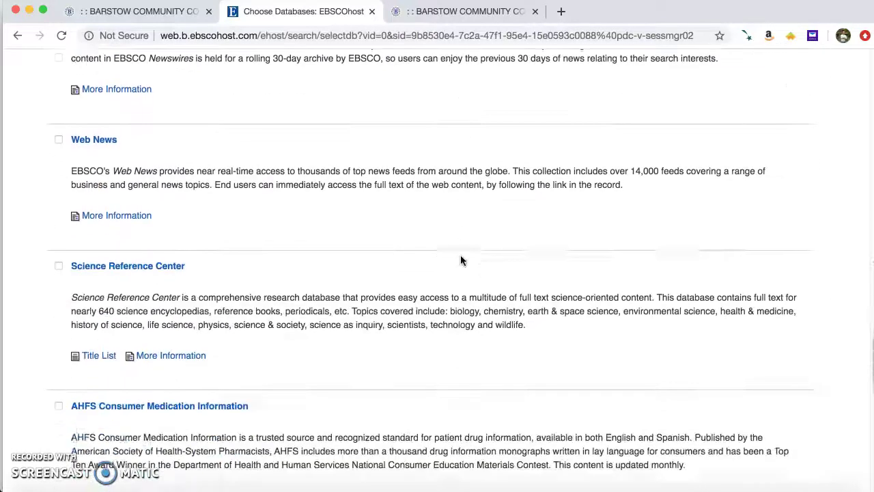
pyautogui.scroll(-2, 462, 259)
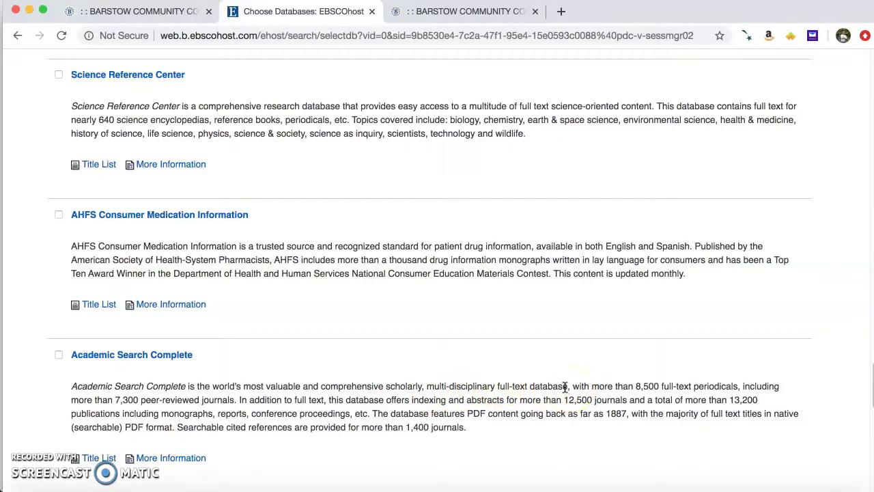
pyautogui.click(187, 355)
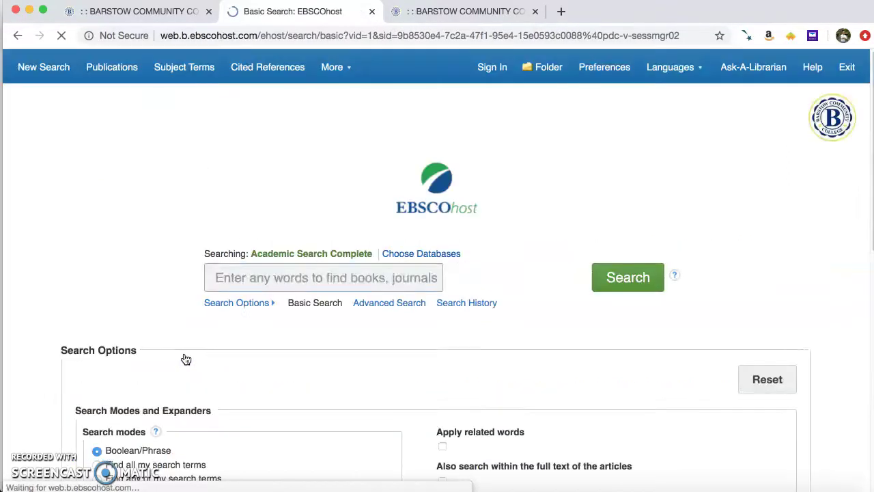
# - Extend the search to all available databases and apply the selection
pyautogui.click(404, 256)
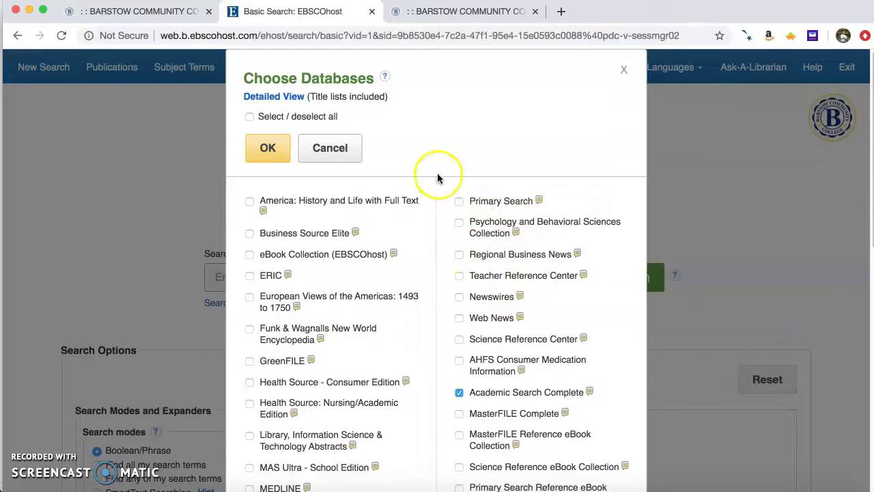
pyautogui.click(250, 117)
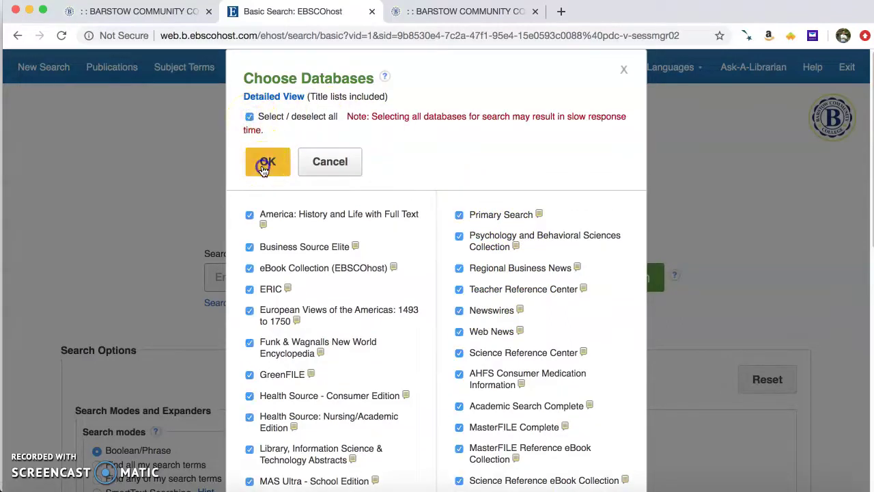
pyautogui.click(265, 167)
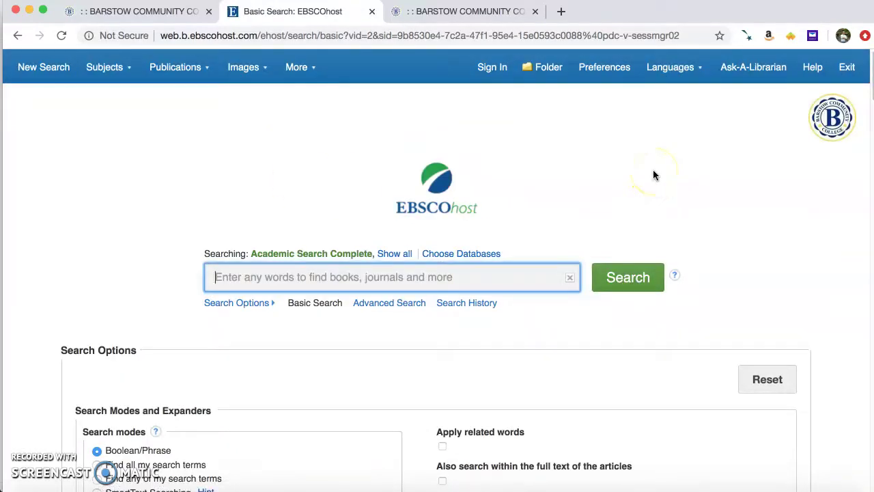
# - Examine the search modes and result limiters, such as Full Text, Published Date and Peer Reviewed
pyautogui.scroll(-5, 806, 257)
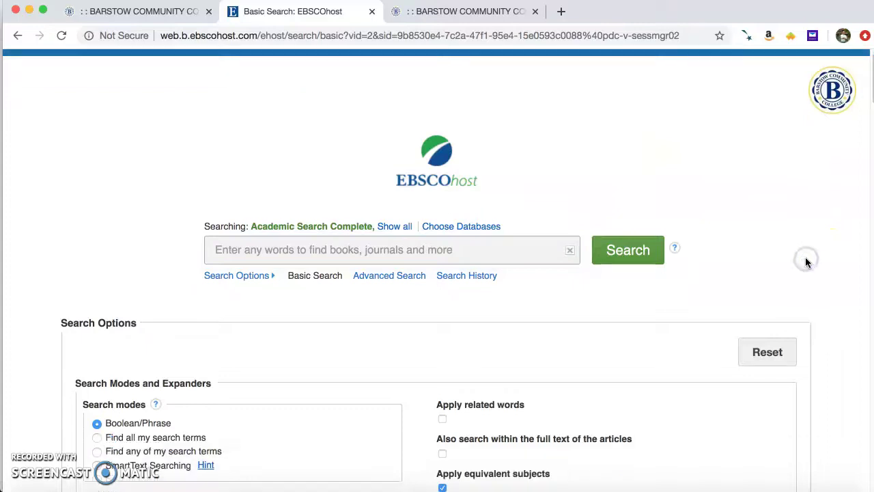
pyautogui.scroll(-3, 805, 257)
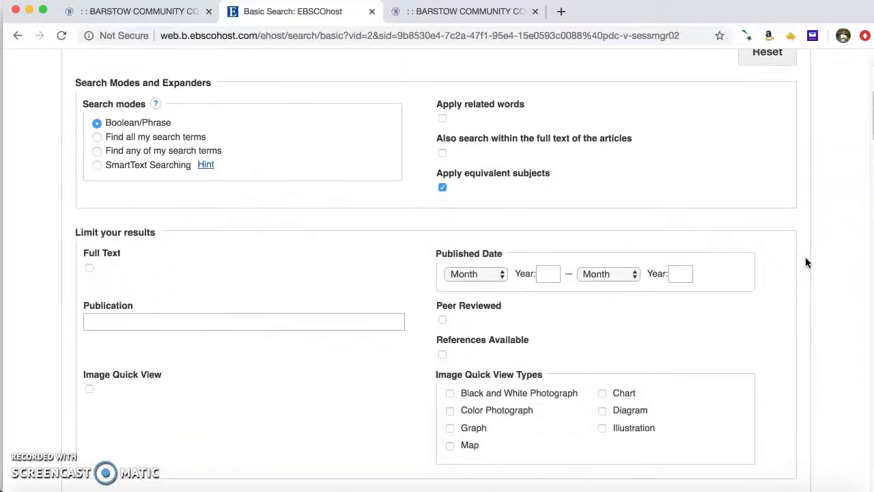
pyautogui.click(729, 254)
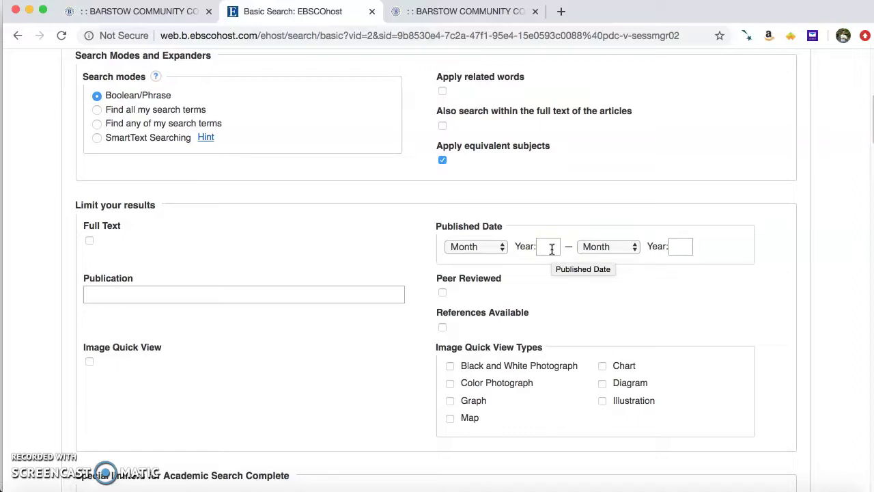
pyautogui.click(80, 244)
pyautogui.scroll(5, 86, 246)
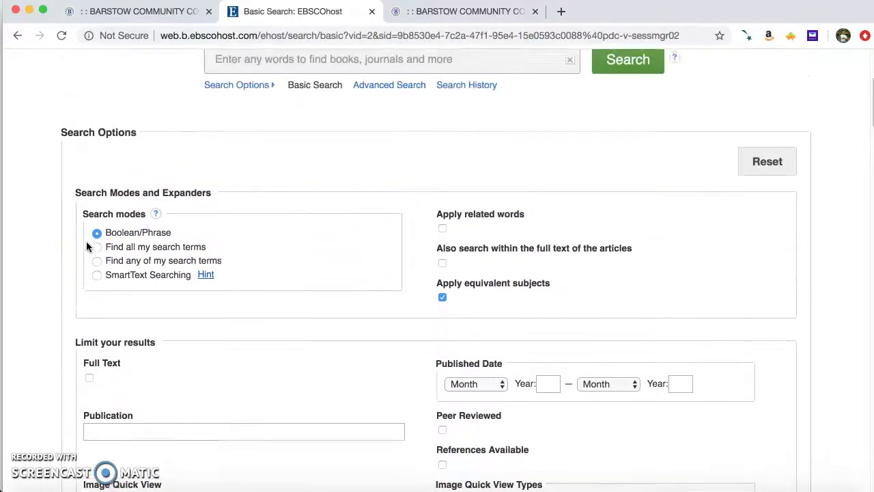
# - Search all selected databases for "social work" and view the result list
pyautogui.click(223, 222)
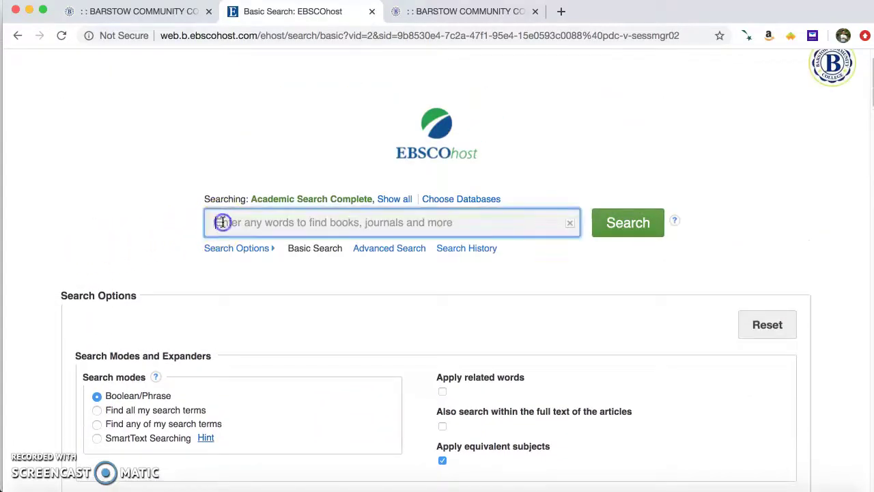
pyautogui.write('soci')
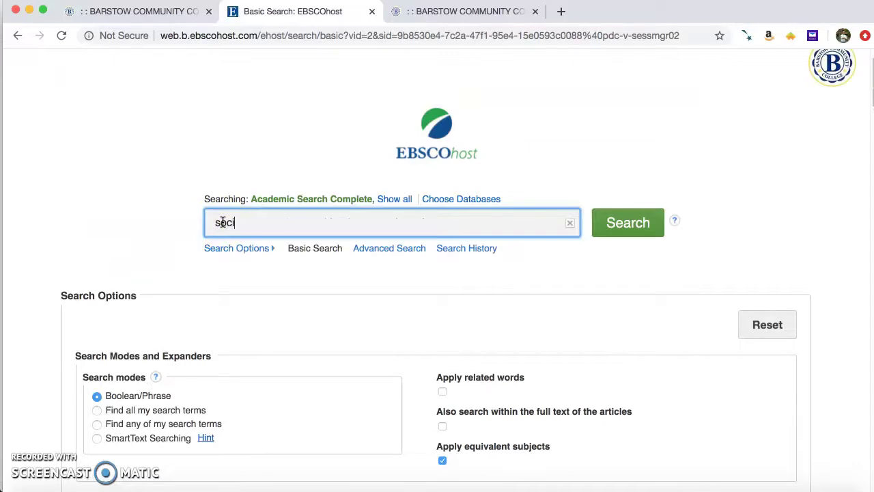
pyautogui.write('al work')
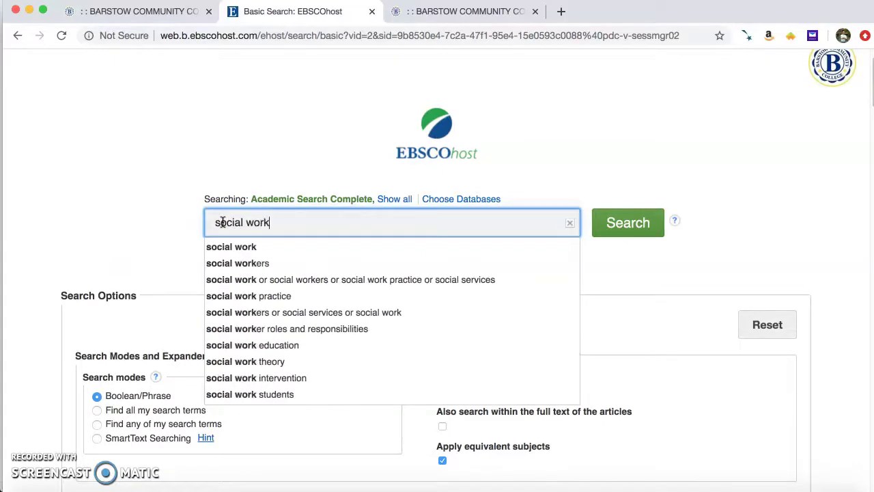
pyautogui.click(280, 246)
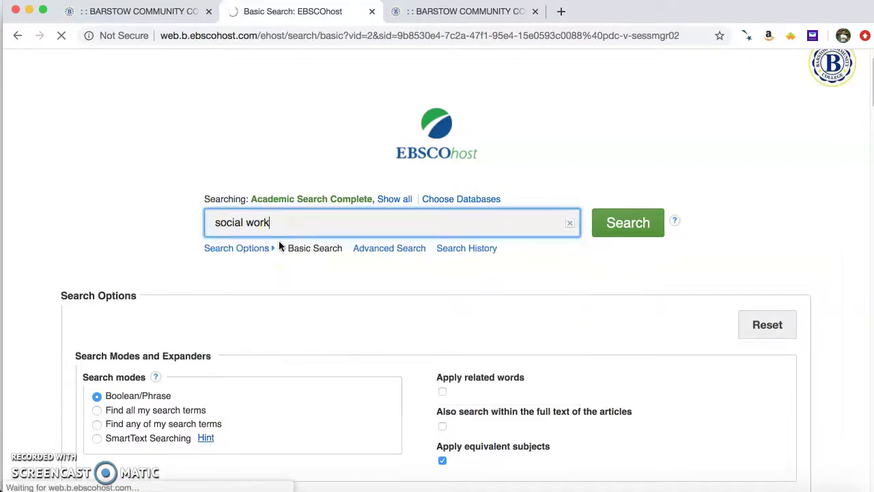
pyautogui.click(622, 221)
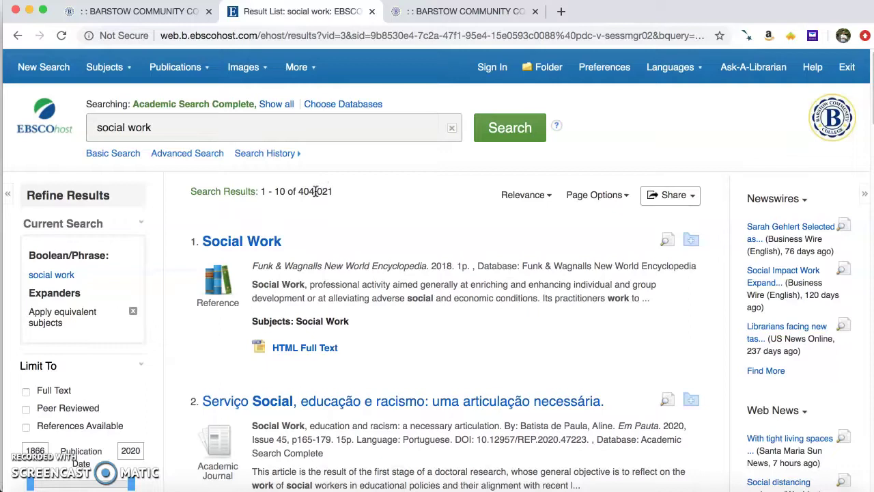
pyautogui.scroll(-1, 313, 188)
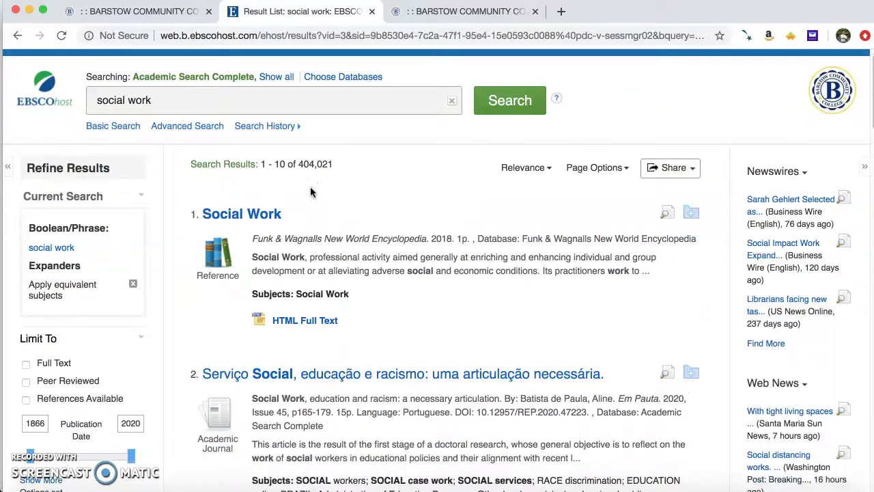
# - Limit the "social work" results to the Academic Journals source type
pyautogui.scroll(-1, 311, 193)
pyautogui.scroll(-1, 306, 188)
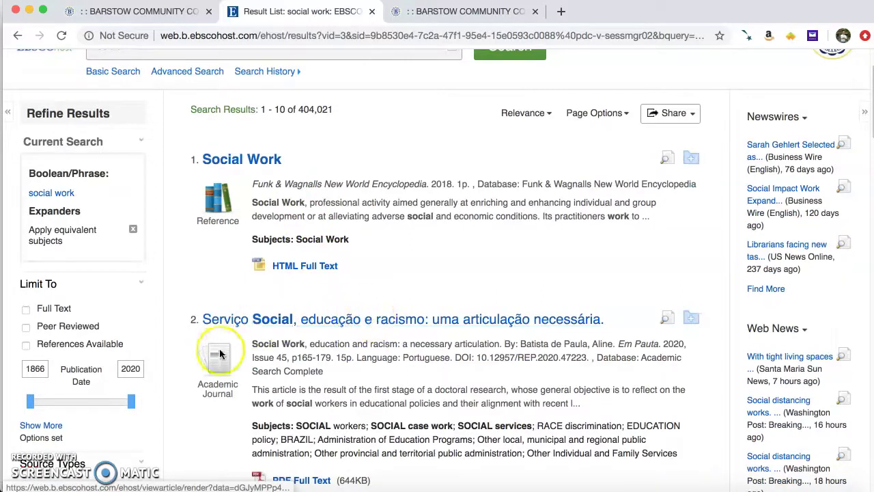
pyautogui.scroll(-4, 219, 355)
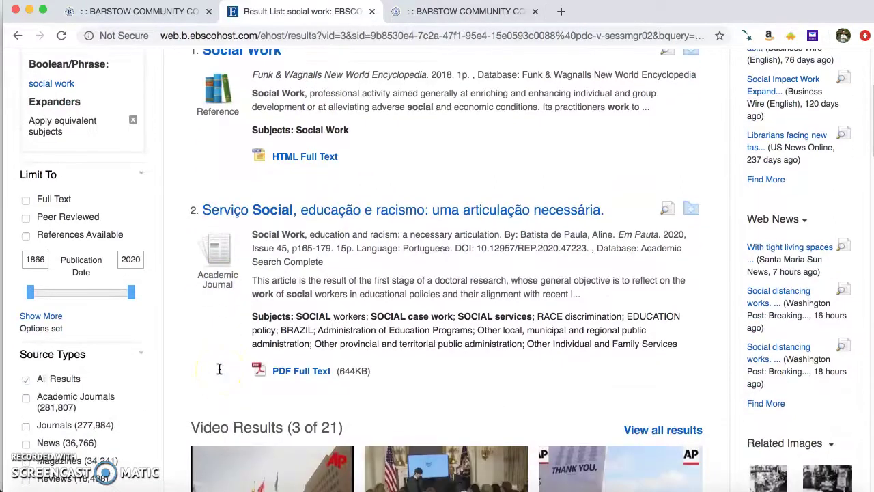
pyautogui.scroll(-1, 220, 369)
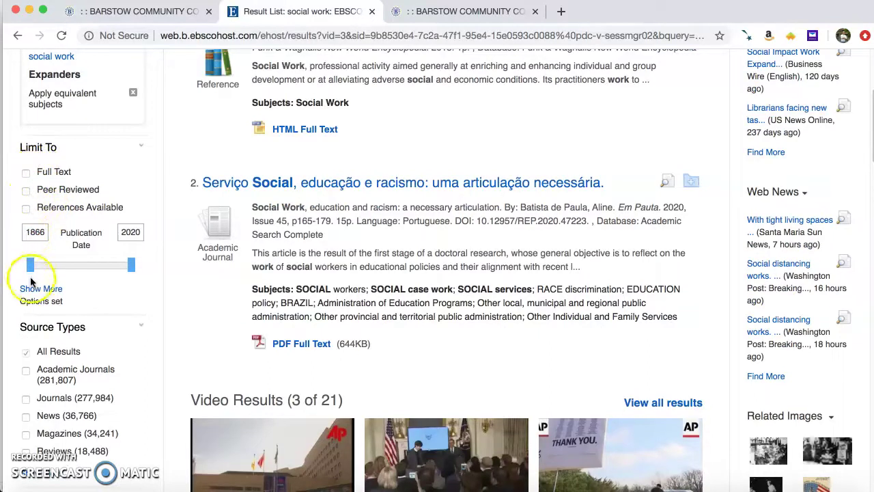
pyautogui.scroll(-3, 30, 301)
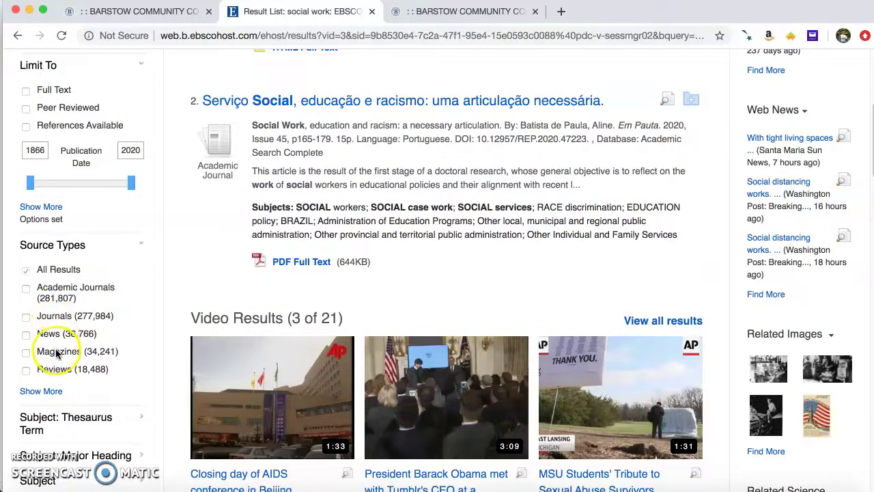
pyautogui.click(27, 290)
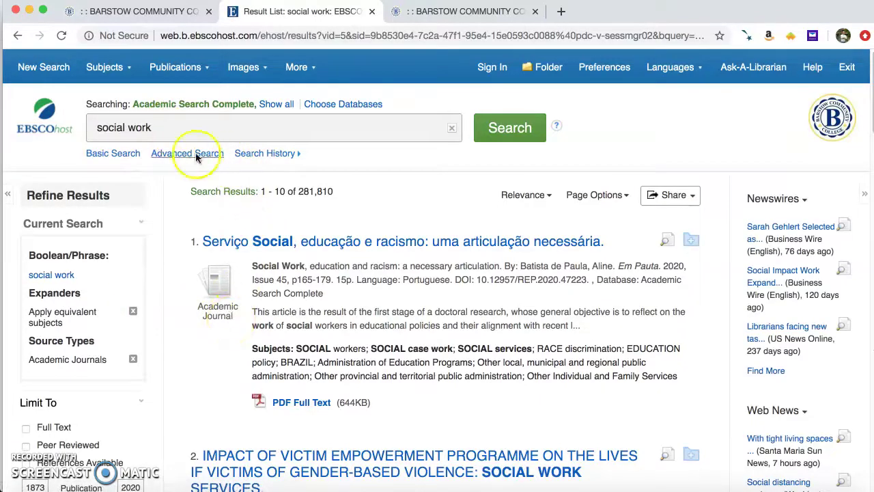
# - Examine the academic journal results, comparing their source details, databases, subjects and full-text links
pyautogui.scroll(-2, 242, 209)
pyautogui.scroll(-5, 243, 213)
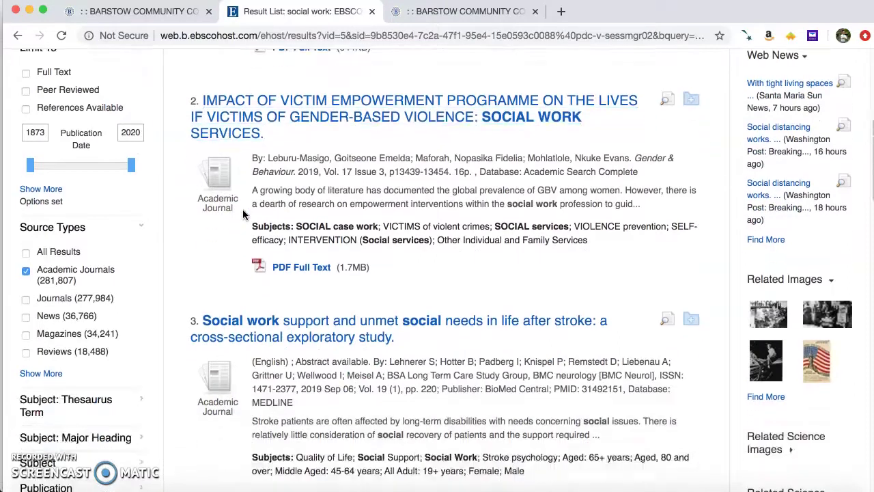
pyautogui.scroll(-1, 242, 214)
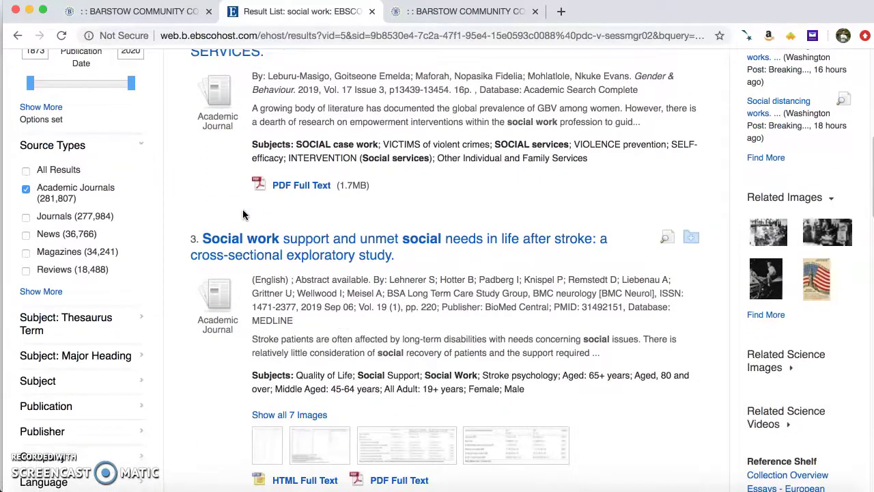
pyautogui.scroll(-3, 242, 214)
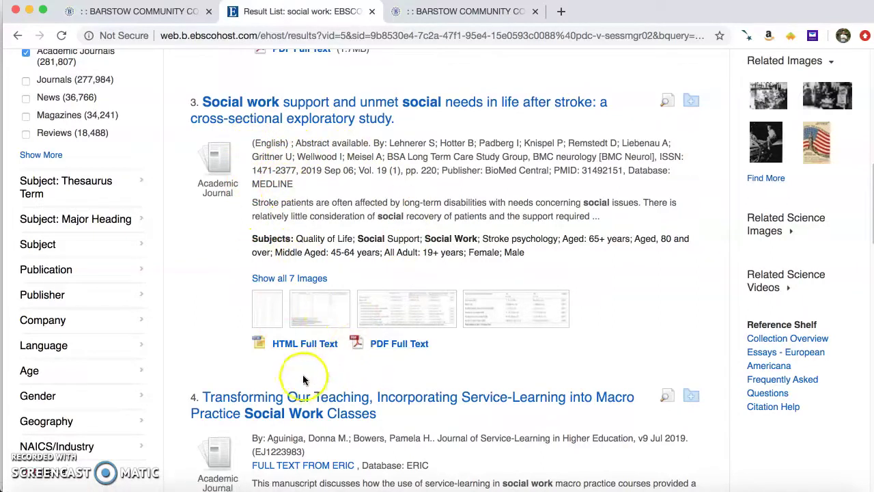
pyautogui.scroll(-1, 301, 383)
pyautogui.scroll(-2, 297, 386)
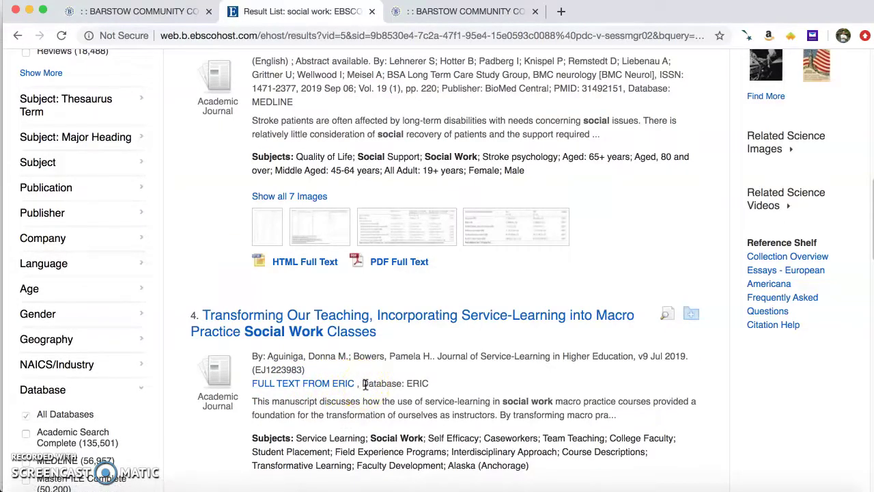
pyautogui.scroll(-6, 361, 382)
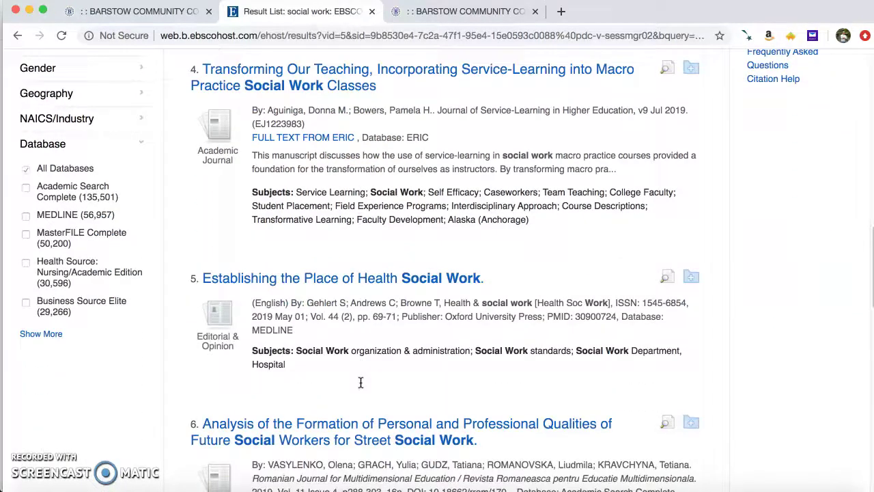
pyautogui.scroll(-3, 361, 382)
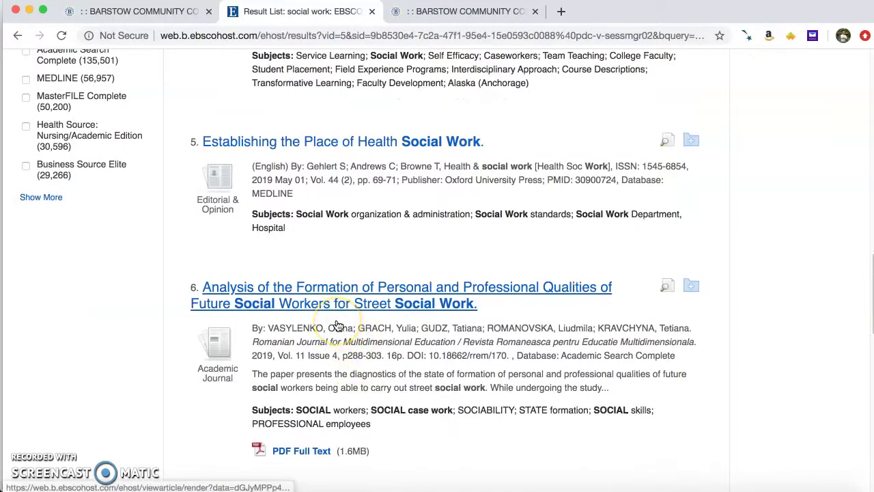
pyautogui.scroll(-5, 342, 341)
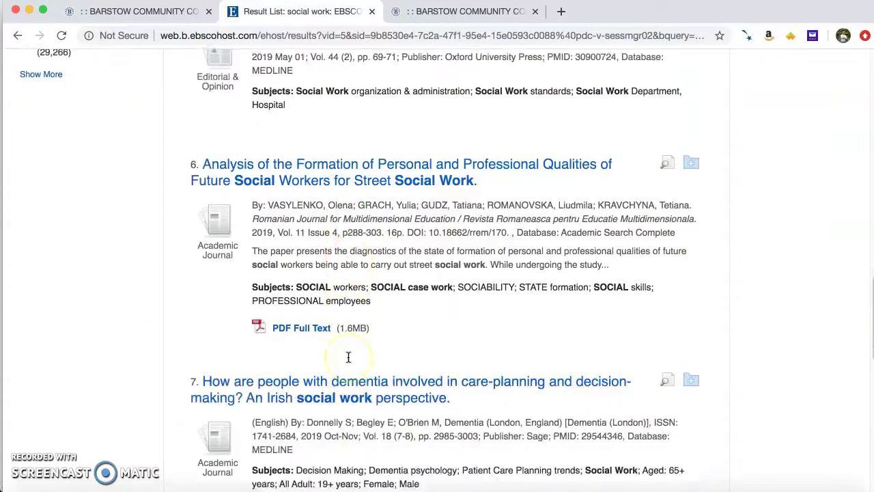
pyautogui.scroll(2, 289, 130)
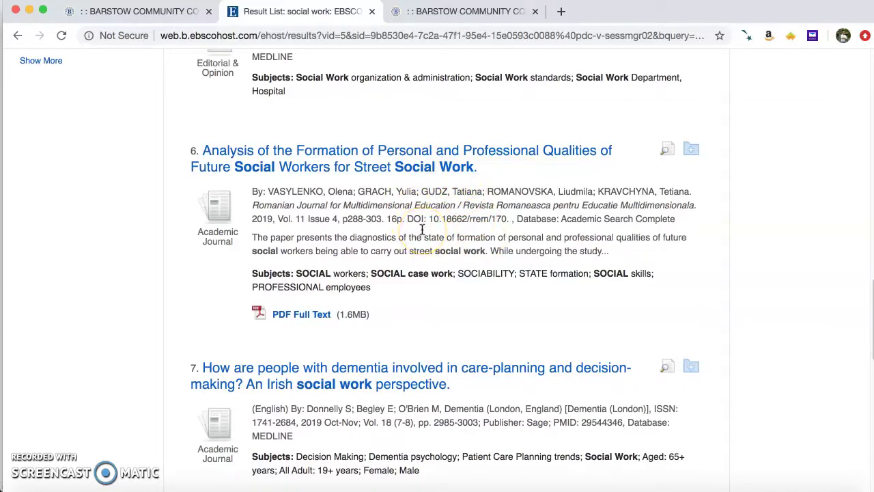
pyautogui.scroll(-1, 422, 230)
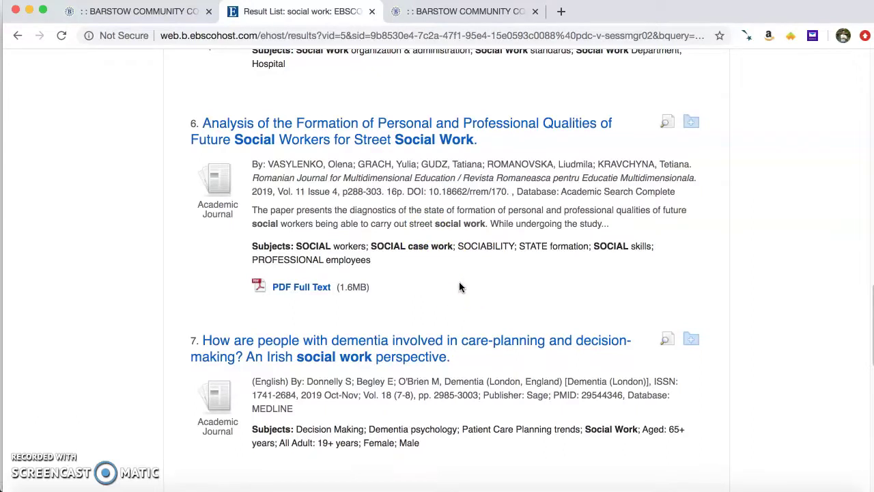
pyautogui.scroll(-5, 459, 287)
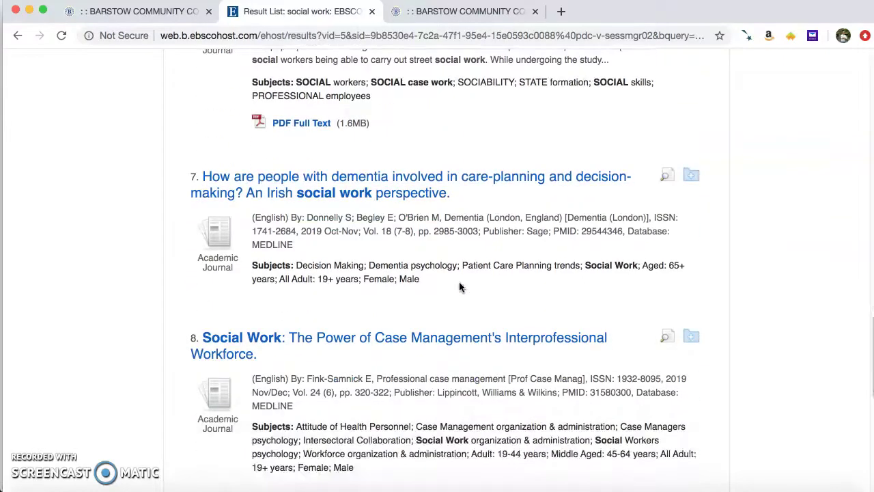
pyautogui.scroll(-1, 459, 287)
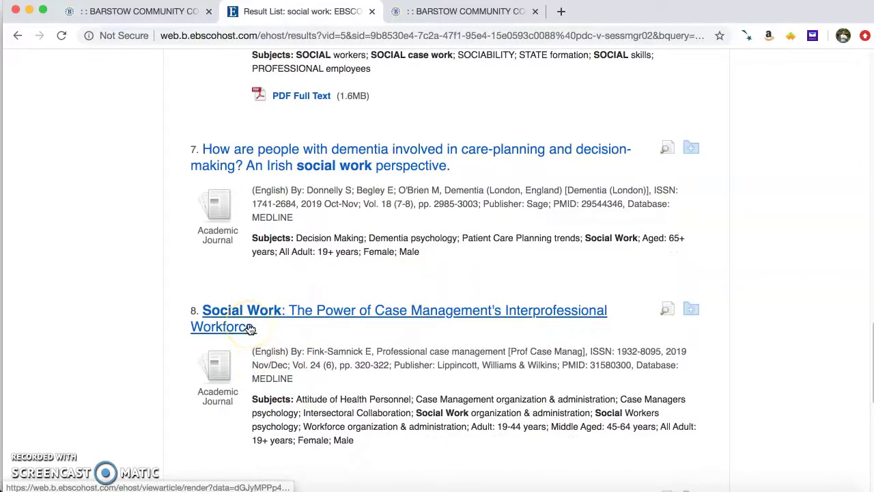
# - Open the article "Social Work: The Power of Case Management's Interprofessional Workforce" and review its detailed record
pyautogui.click(308, 311)
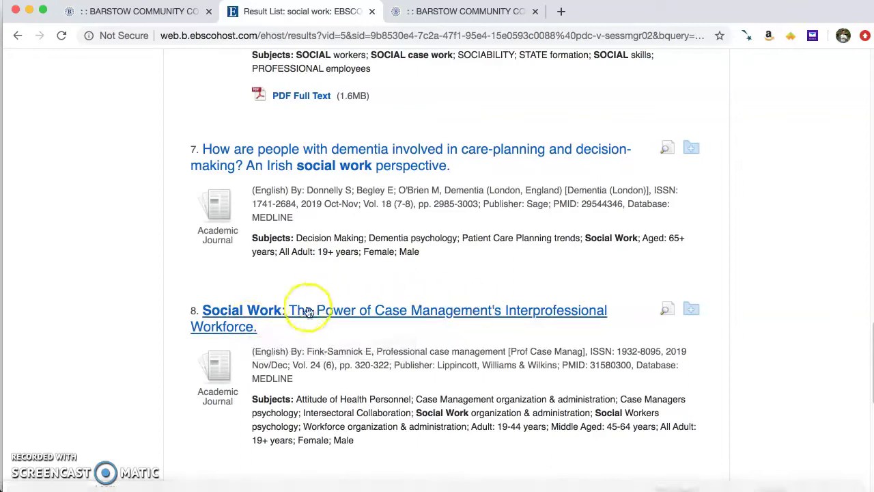
pyautogui.scroll(-1, 300, 314)
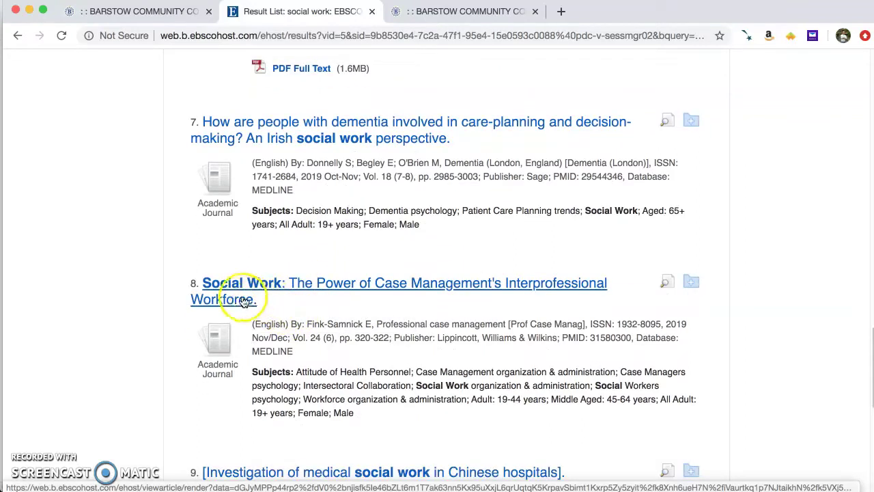
pyautogui.click(234, 299)
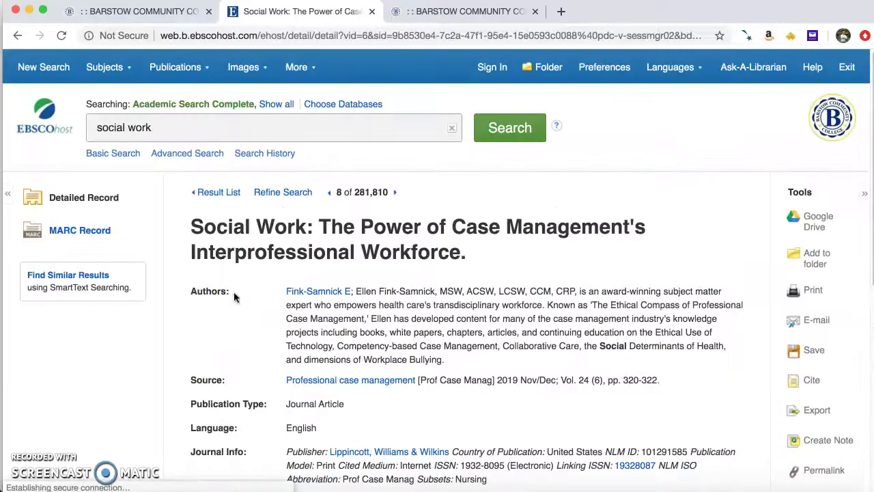
pyautogui.scroll(-1, 354, 319)
pyautogui.scroll(-10, 496, 372)
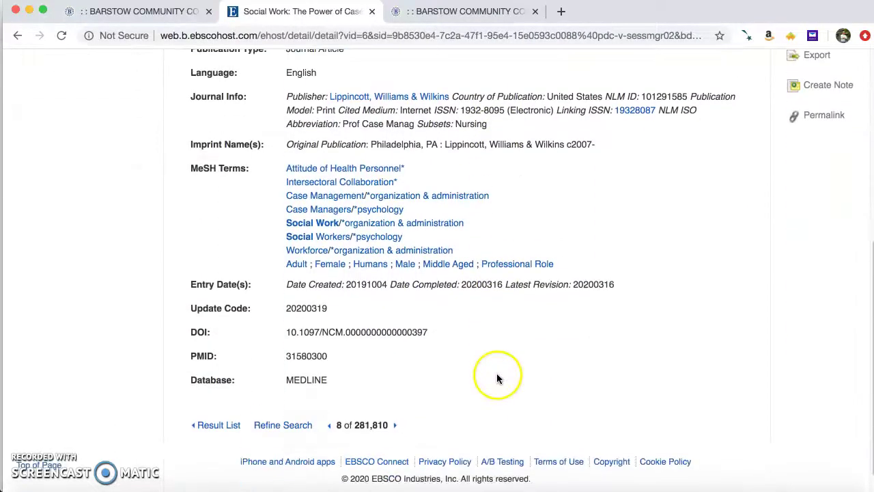
pyautogui.scroll(5, 469, 376)
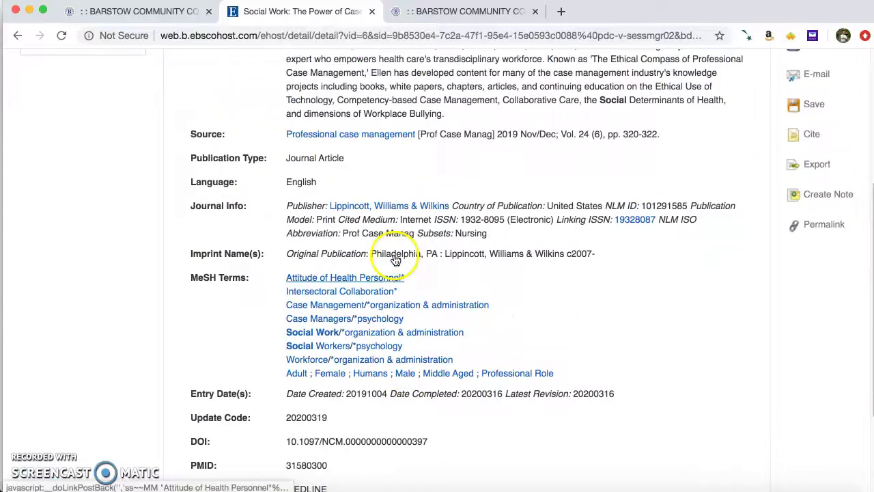
pyautogui.scroll(4, 341, 181)
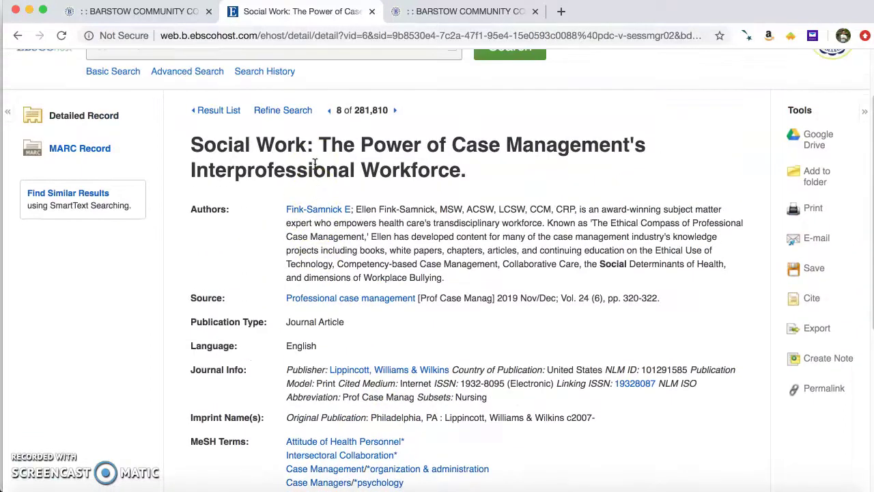
# - Display the article's citation formats and look through the APA and MLA entries
pyautogui.click(810, 300)
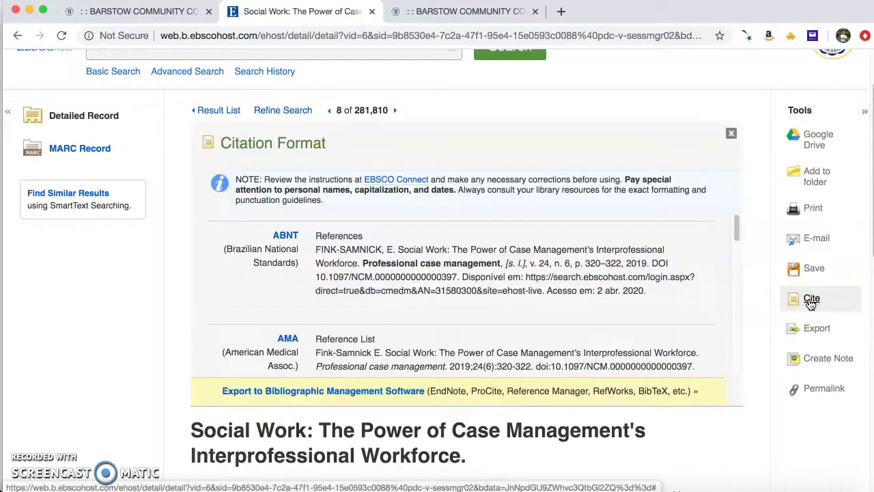
pyautogui.moveTo(738, 228); pyautogui.dragTo(738, 261)
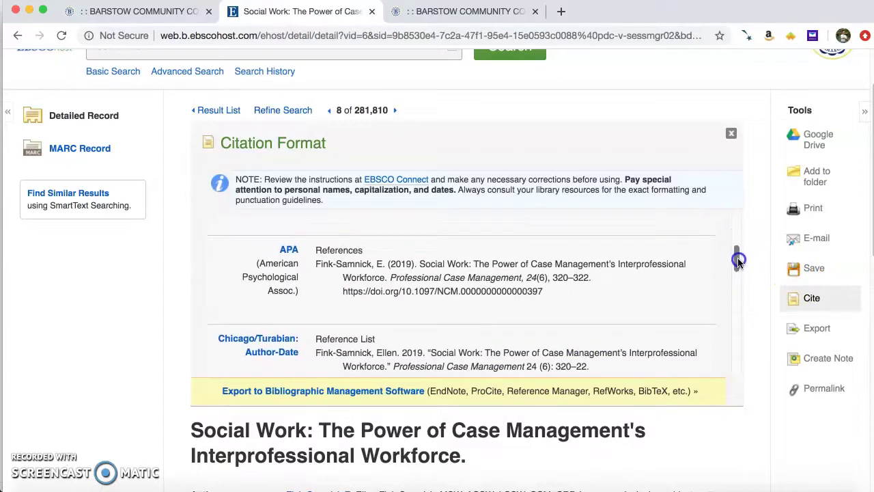
pyautogui.click(545, 295)
pyautogui.click(749, 262)
pyautogui.moveTo(735, 258); pyautogui.dragTo(741, 341)
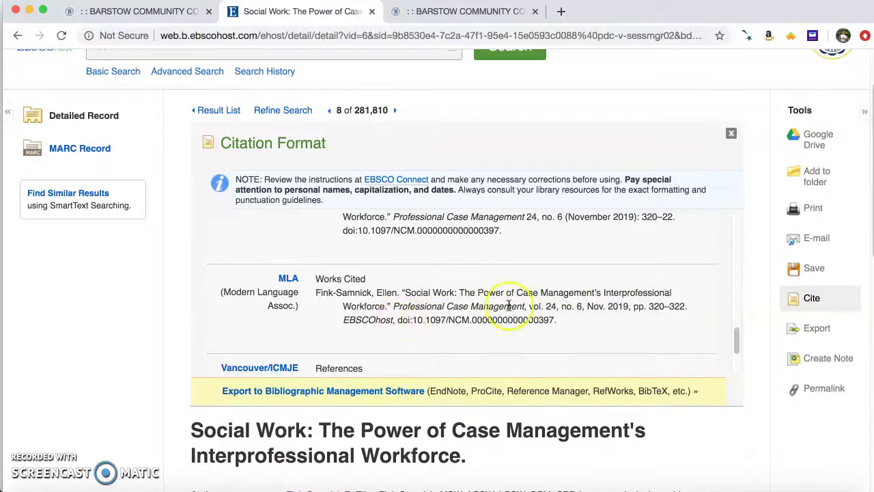
# - Highlight the article's complete MLA works-cited entry, and view the Harvard: Australian citation format
pyautogui.moveTo(548, 320); pyautogui.dragTo(317, 292)
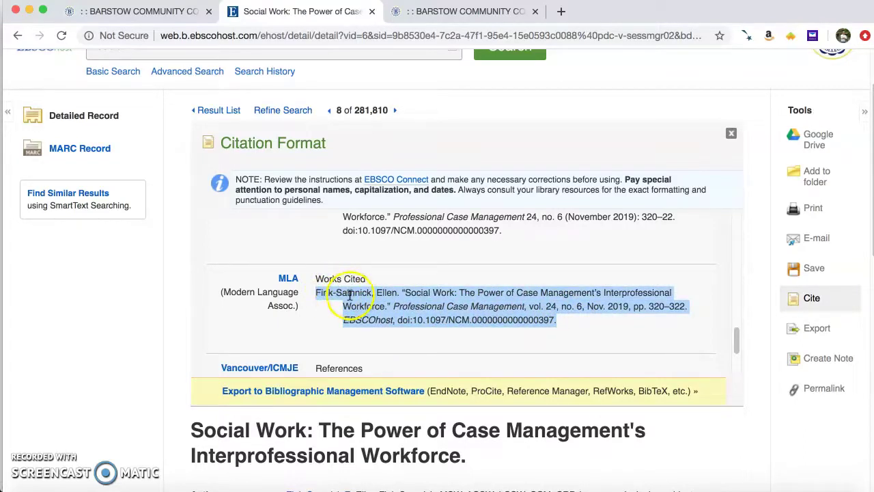
pyautogui.click(381, 163)
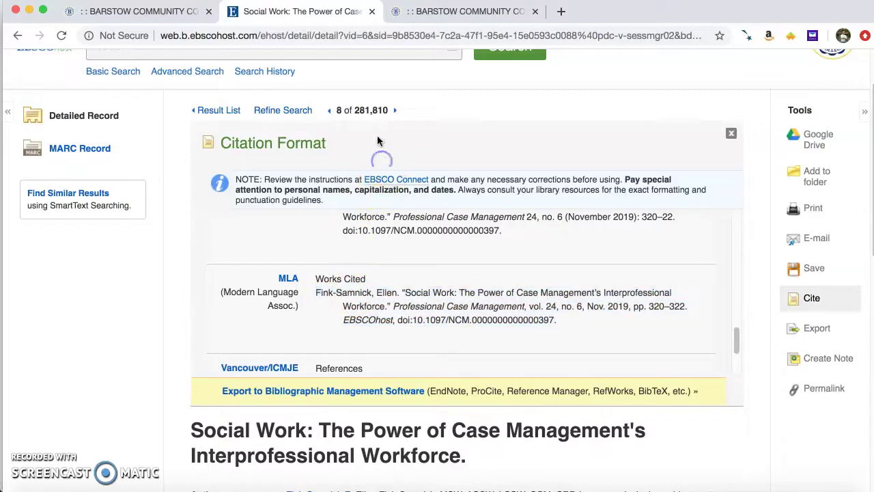
pyautogui.click(333, 38)
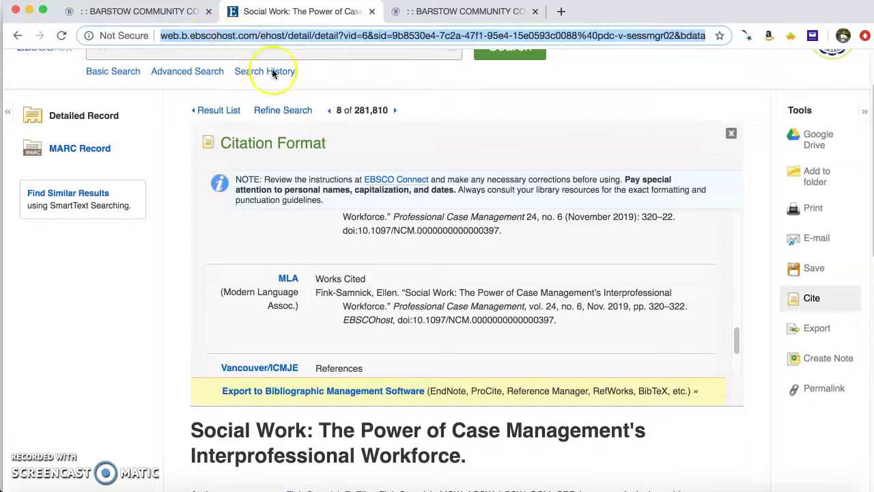
pyautogui.moveTo(562, 321); pyautogui.dragTo(325, 292)
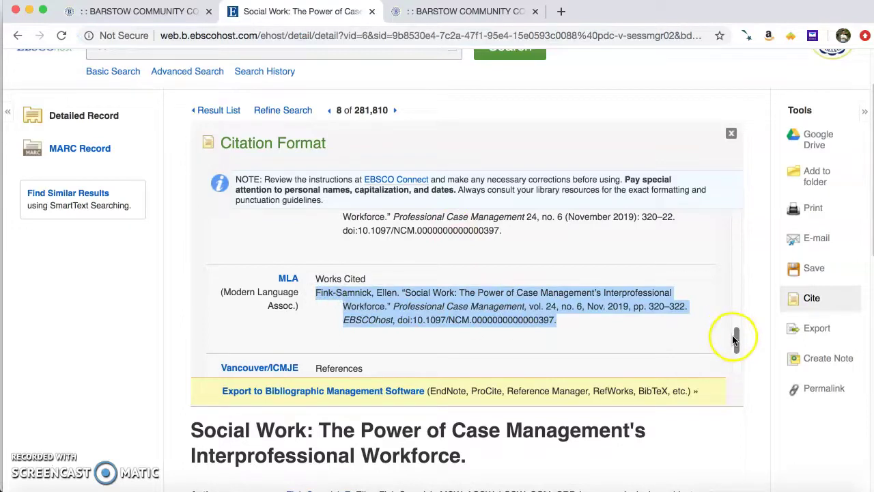
pyautogui.moveTo(735, 339); pyautogui.dragTo(731, 288)
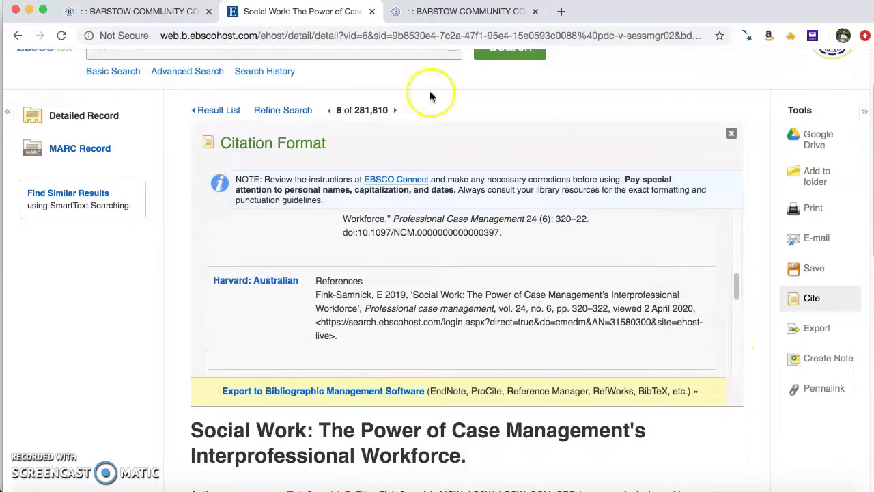
# - Return to the result list and open the PDF full text of the sixth article, on the qualities of future social workers for street social work
pyautogui.click(17, 37)
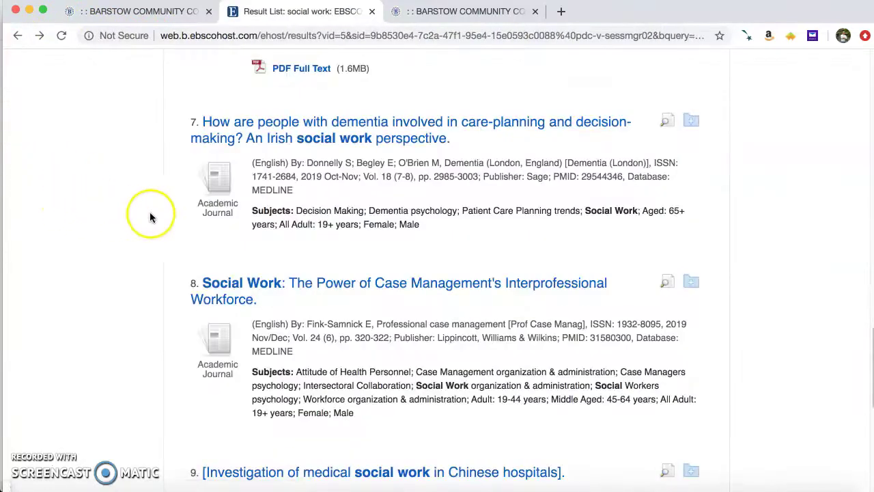
pyautogui.scroll(3, 581, 125)
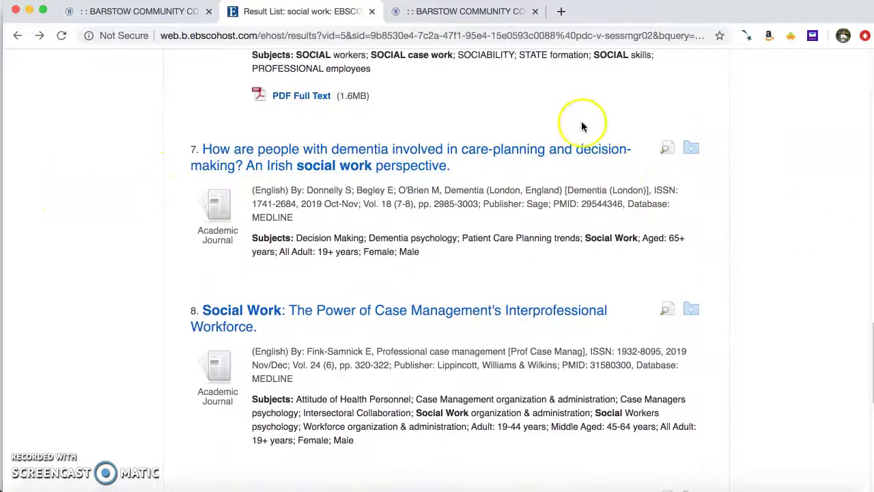
pyautogui.scroll(3, 510, 119)
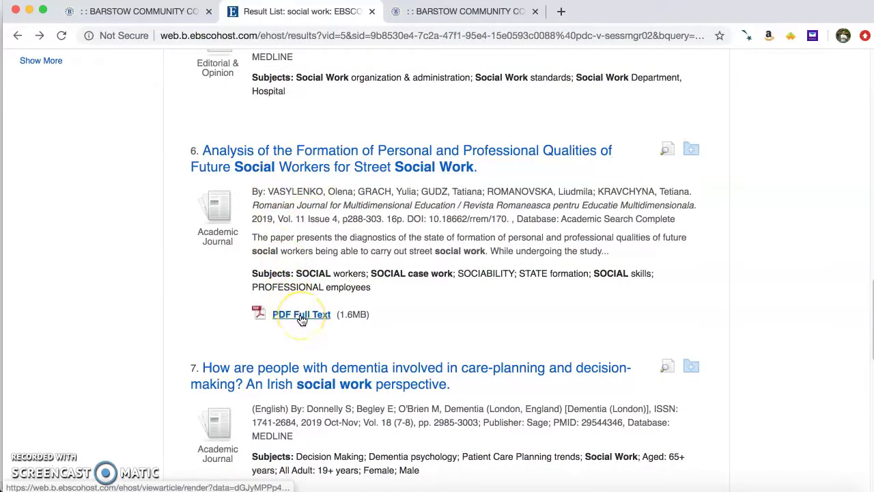
pyautogui.click(301, 157)
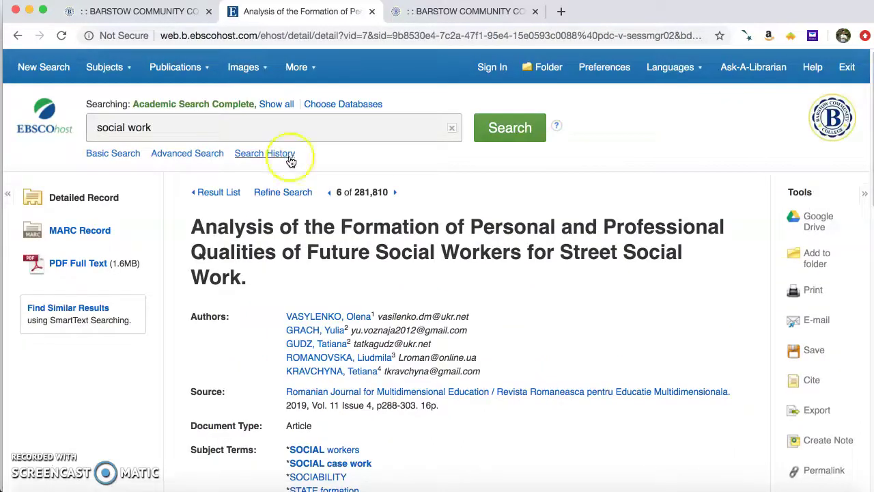
pyautogui.click(75, 270)
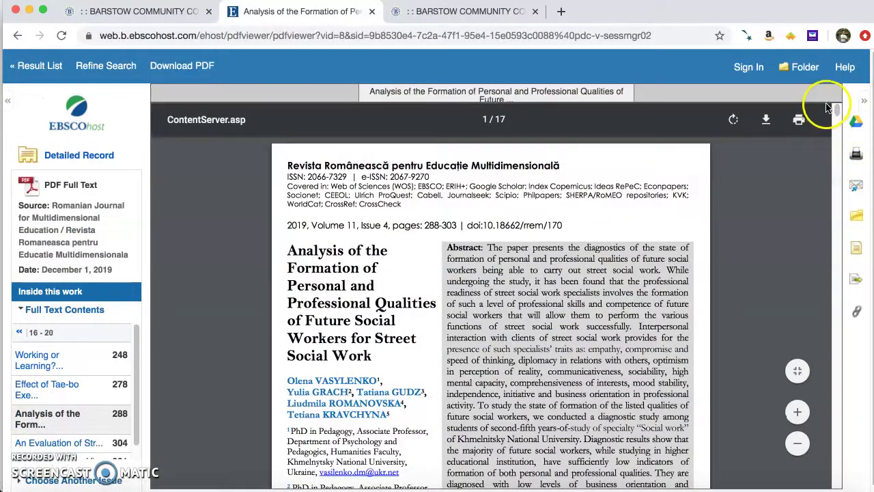
# - Look over the street social work article's PDF and display its citation formats through the APA entry
pyautogui.click(799, 122)
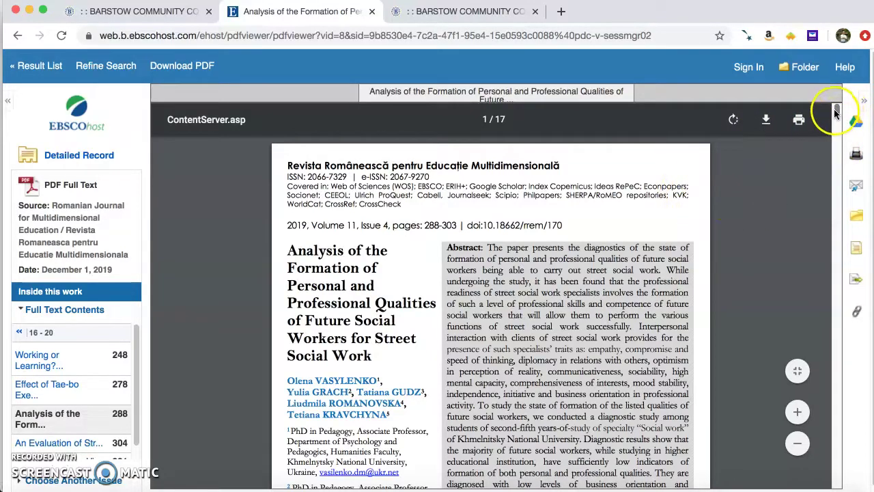
pyautogui.moveTo(834, 110); pyautogui.dragTo(836, 126)
pyautogui.scroll(3, 834, 118)
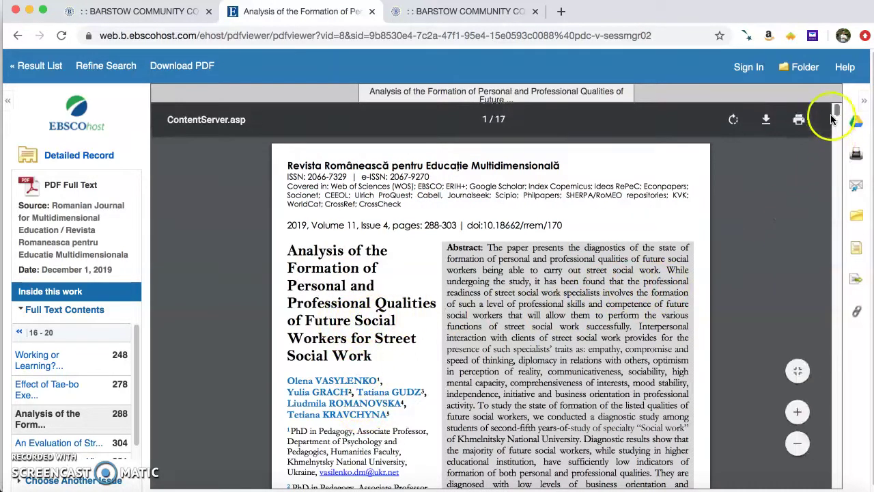
pyautogui.click(855, 251)
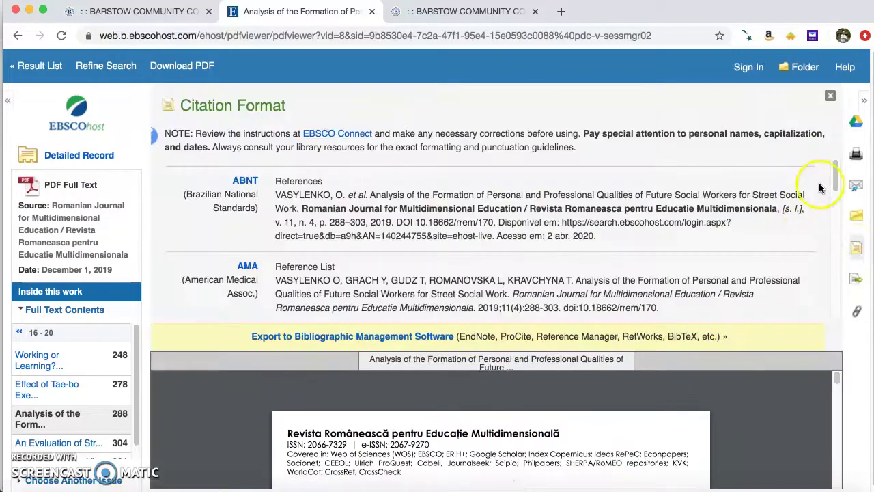
pyautogui.moveTo(834, 181); pyautogui.dragTo(833, 195)
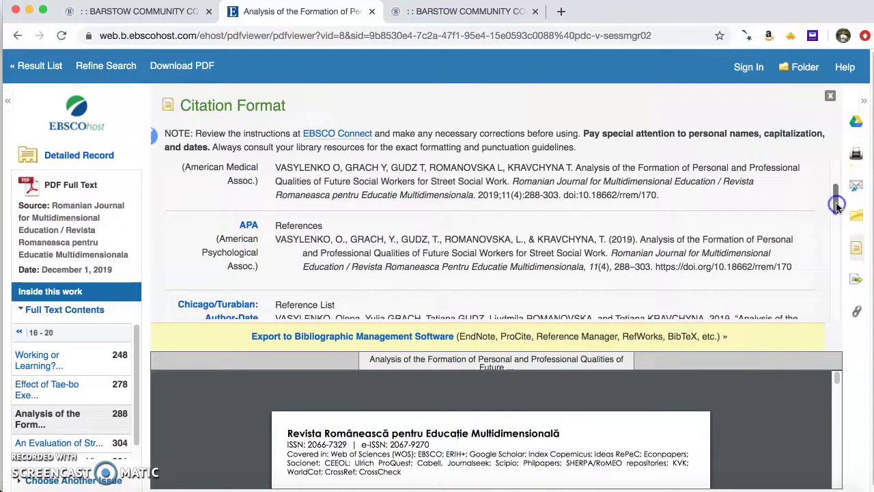
# - Return to the social work result list and look back through the articles from the sixth up to the first
pyautogui.click(18, 37)
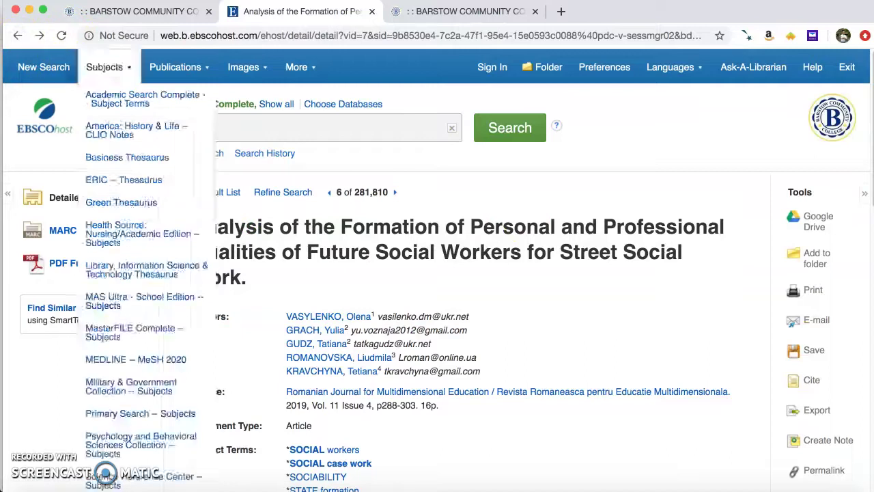
pyautogui.click(18, 39)
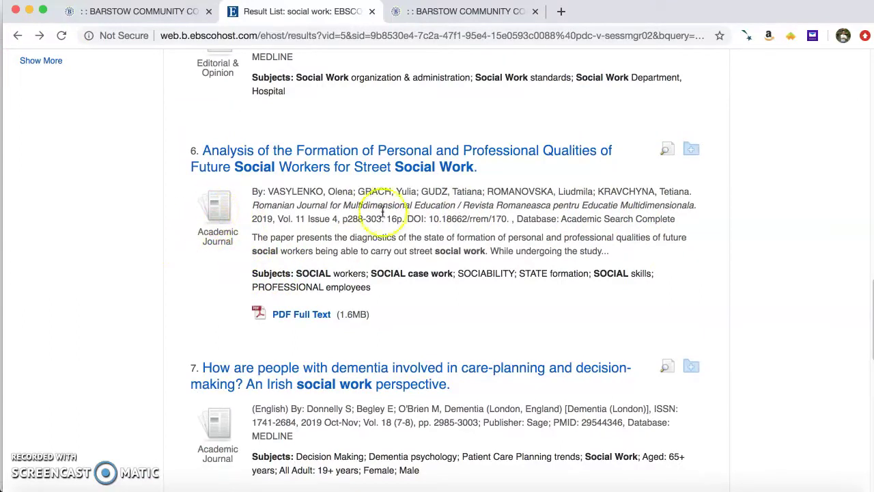
pyautogui.press('Up')
pyautogui.press('Up')
pyautogui.press('Up')
pyautogui.press('Up')
pyautogui.press('Up')
pyautogui.press('Up')
pyautogui.press('Up')
pyautogui.press('Up')
pyautogui.press('Up')
pyautogui.press('Up')
pyautogui.press('Up')
pyautogui.press('Up')
pyautogui.press('Up')
pyautogui.press('Up')
pyautogui.press('Up')
pyautogui.press('Up')
pyautogui.press('Up')
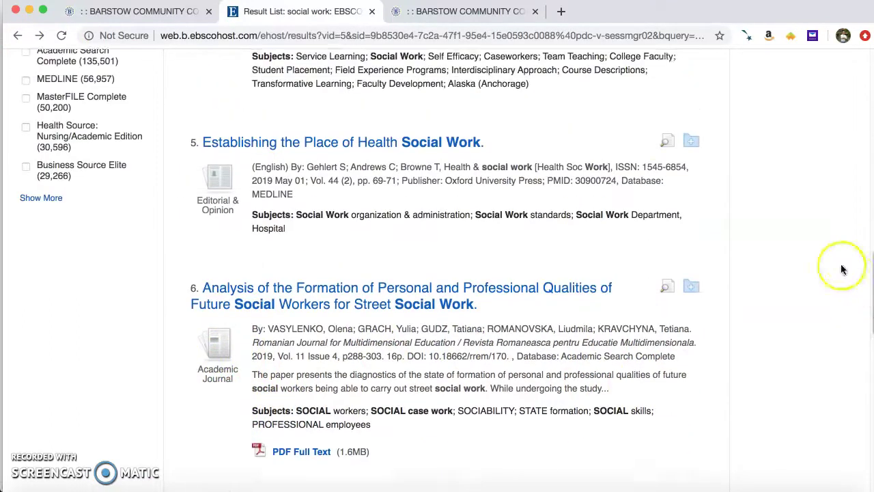
pyautogui.press('Up')
pyautogui.press('Up')
pyautogui.press('Up')
pyautogui.press('Up')
pyautogui.press('Up')
pyautogui.press('Up')
pyautogui.press('Up')
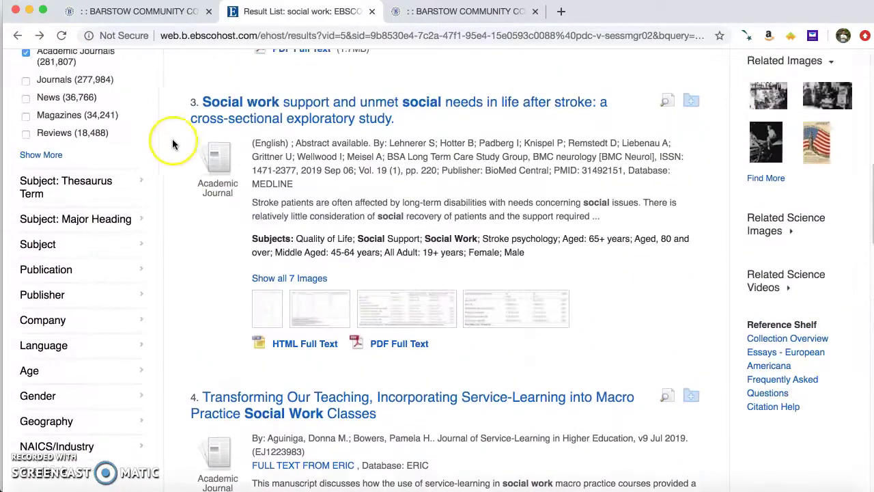
pyautogui.press('Up')
pyautogui.press('Up')
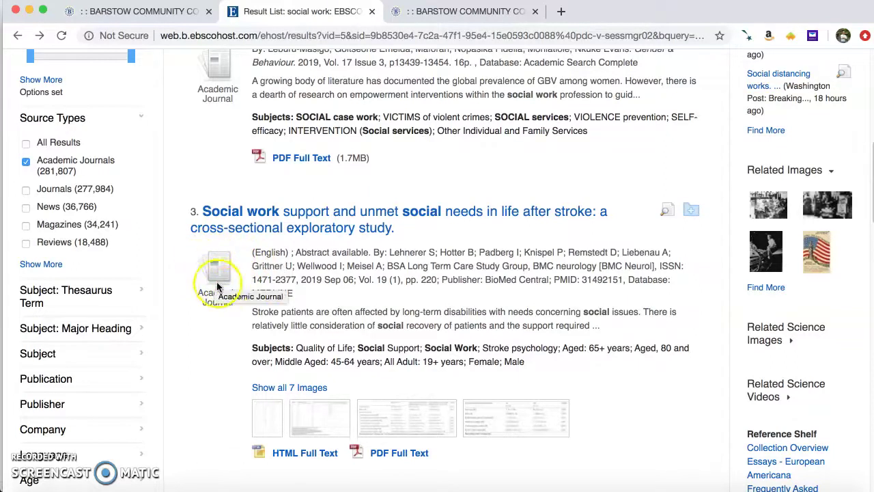
pyautogui.scroll(2, 217, 280)
pyautogui.scroll(10, 280, 275)
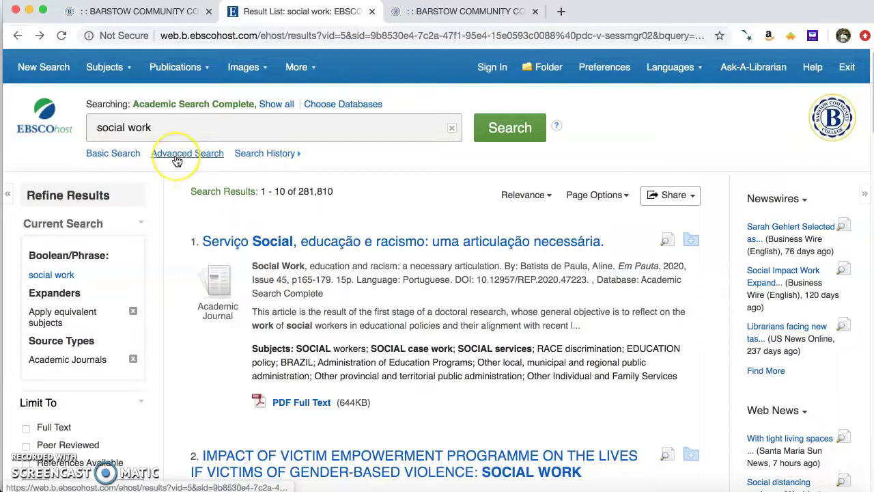
# - Limit the social work results to publication dates from 2010 to 2020
pyautogui.scroll(-9, 140, 406)
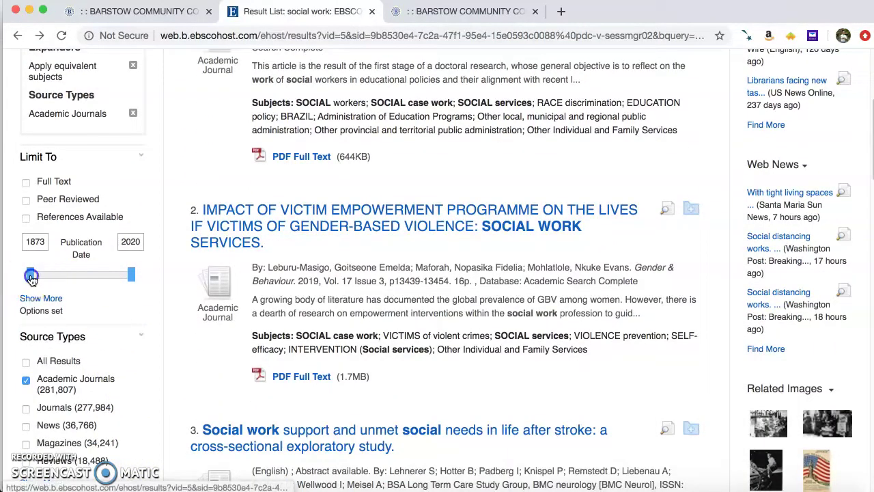
pyautogui.moveTo(35, 277); pyautogui.dragTo(47, 278)
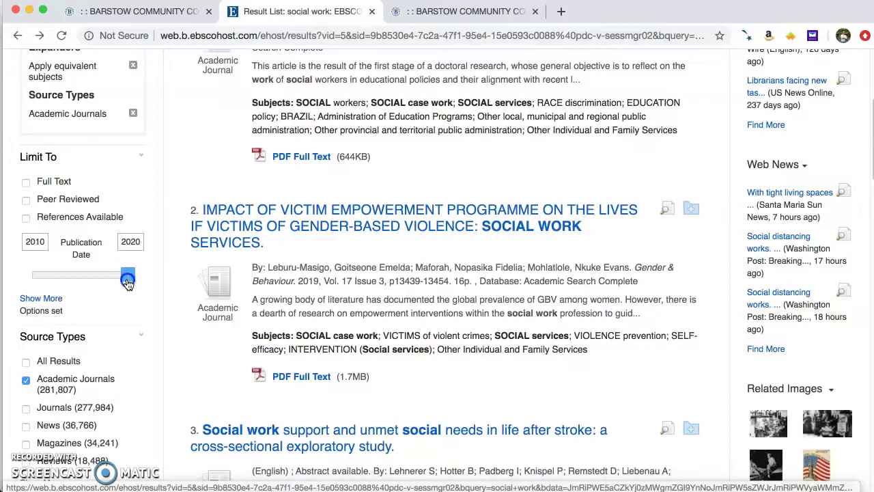
pyautogui.moveTo(127, 283); pyautogui.dragTo(128, 286)
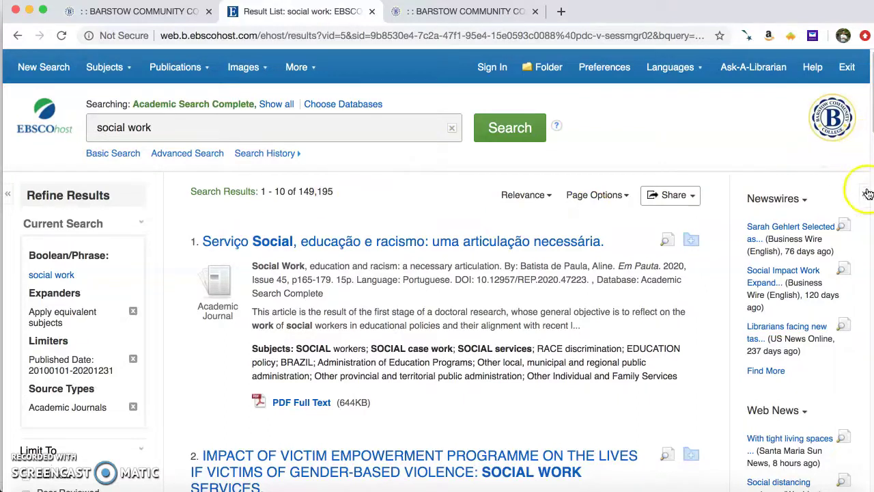
# - Look through the first three articles in the date-limited result list, checking their publication years and full-text links
pyautogui.scroll(-1, 847, 237)
pyautogui.scroll(-10, 847, 237)
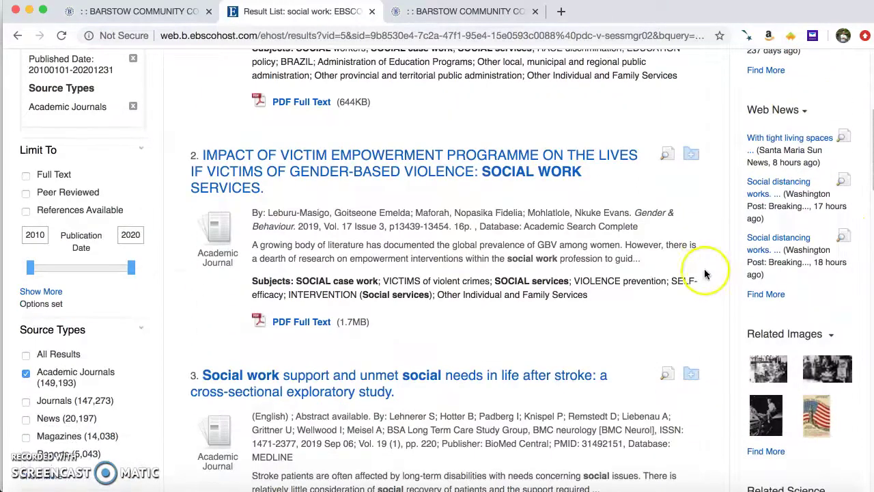
pyautogui.scroll(-5, 545, 312)
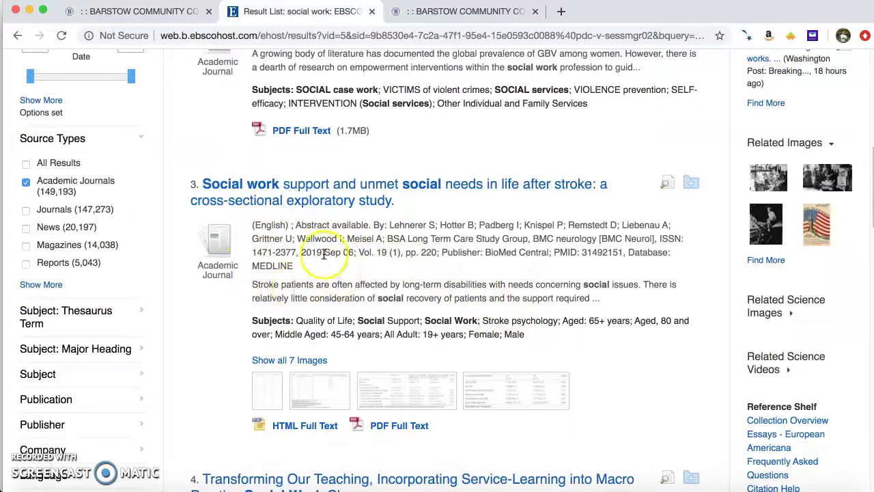
pyautogui.scroll(1, 308, 252)
pyautogui.scroll(8, 327, 249)
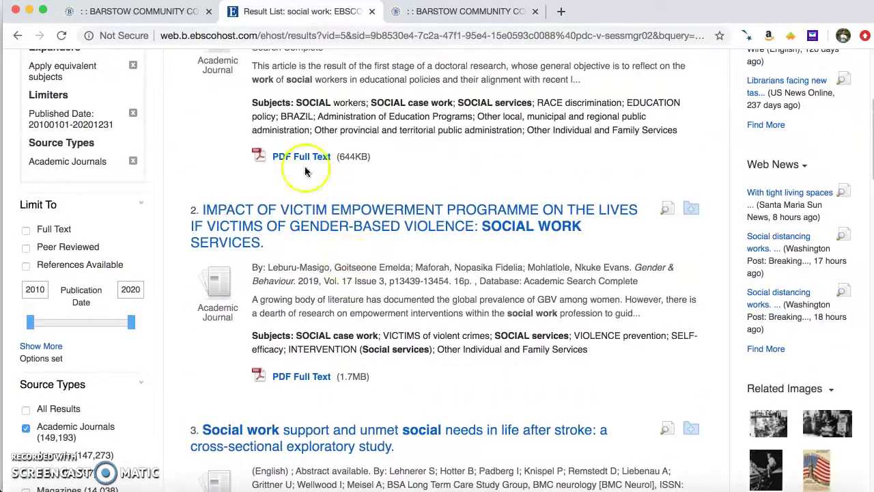
pyautogui.scroll(7, 264, 142)
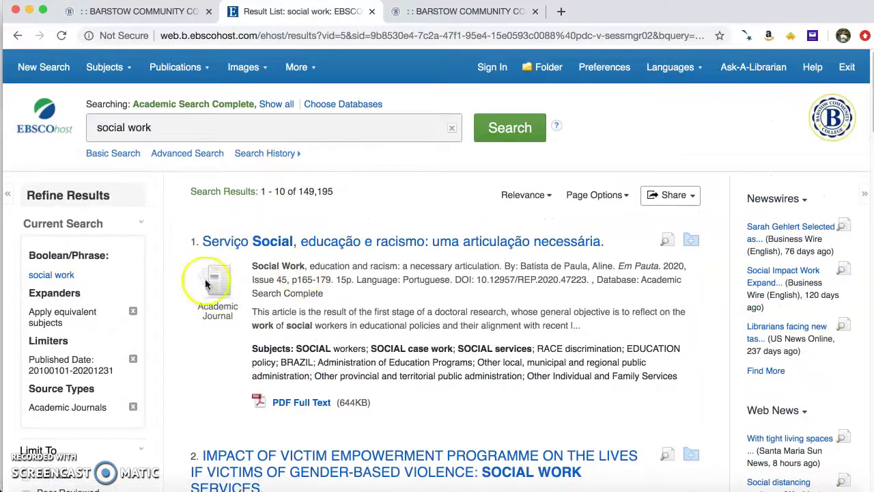
pyautogui.scroll(-3, 220, 295)
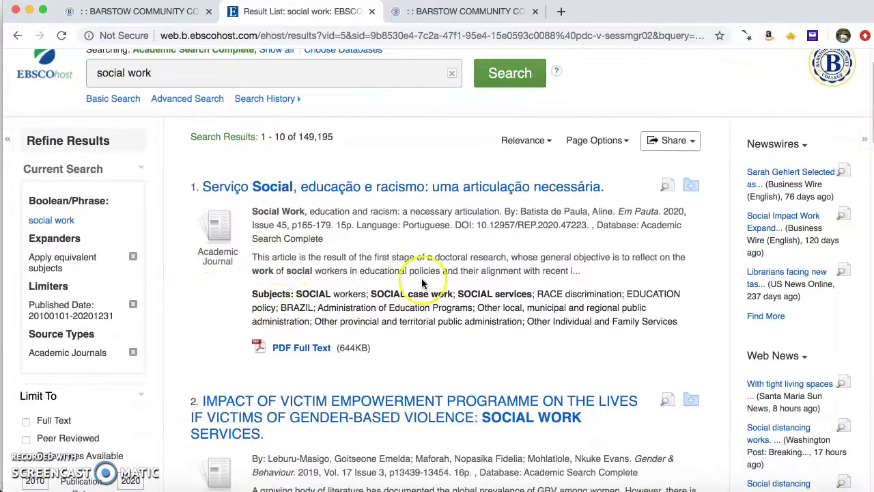
pyautogui.scroll(3, 293, 157)
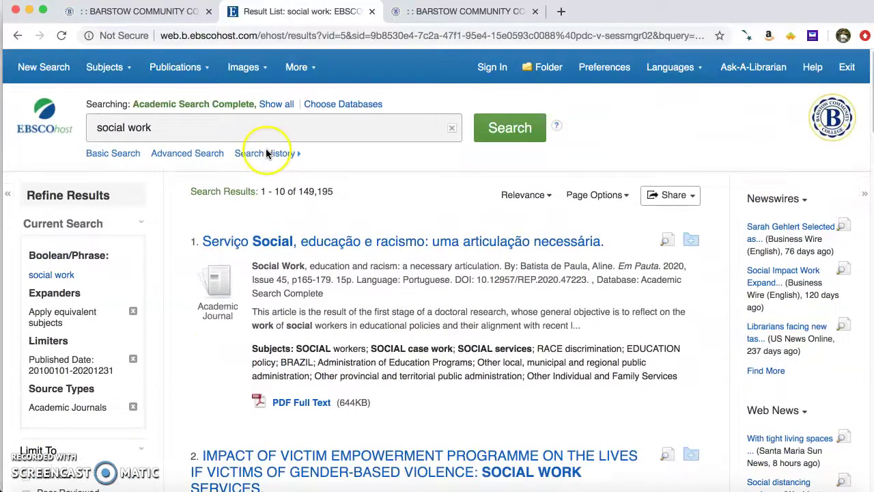
# - Run an advanced search combining "social work" AND "teaching"
pyautogui.click(188, 158)
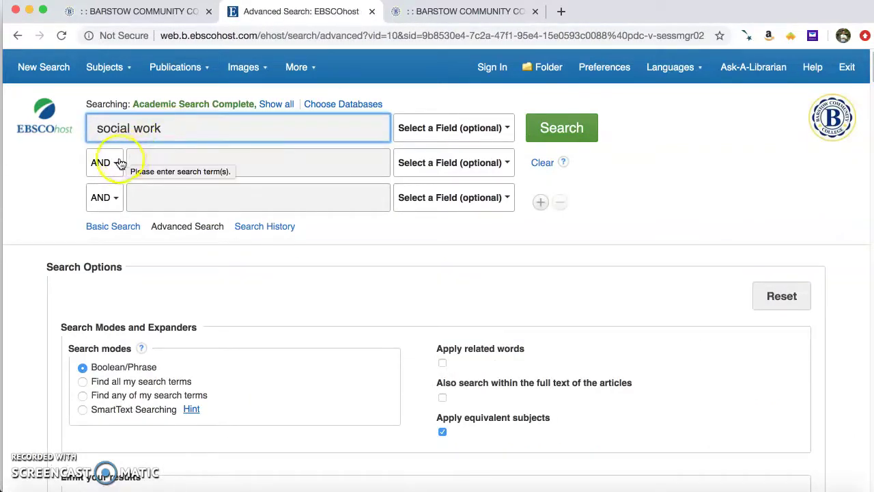
pyautogui.click(145, 163)
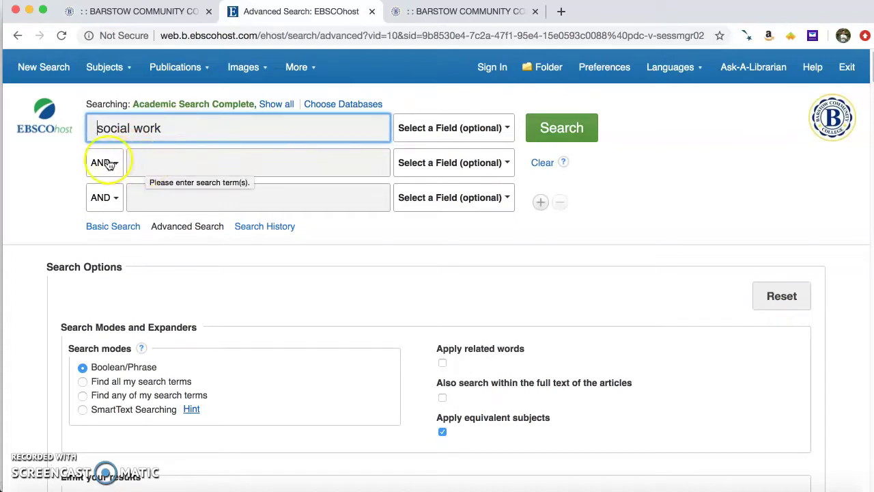
pyautogui.click(118, 163)
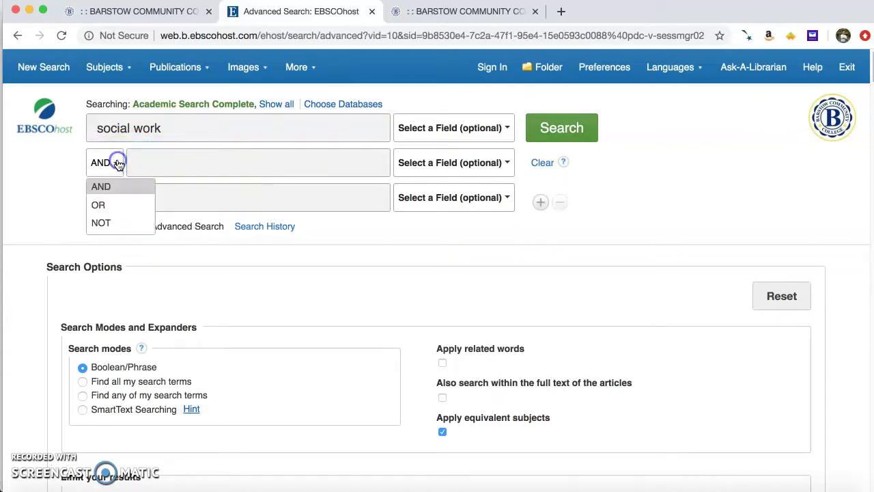
pyautogui.click(160, 162)
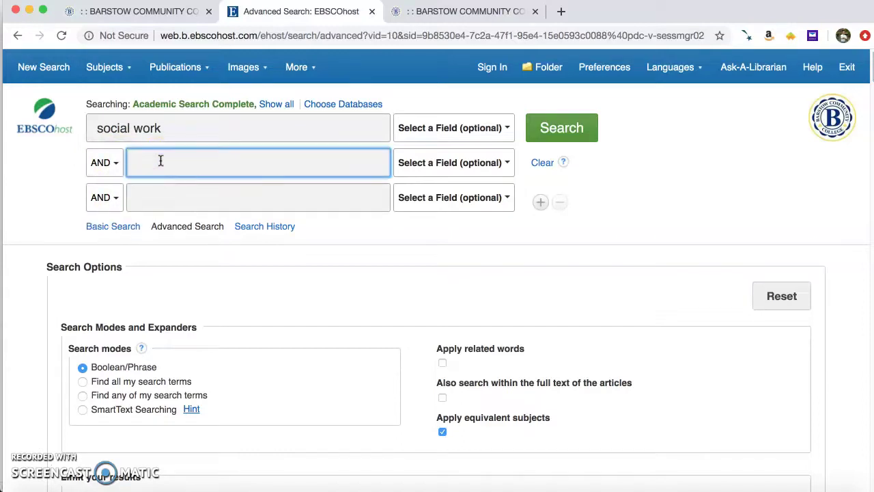
pyautogui.write('tea')
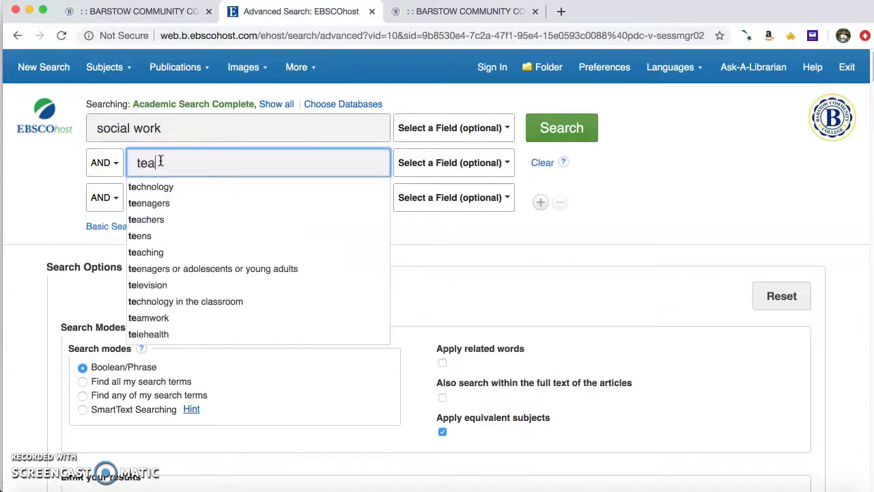
pyautogui.write('ching')
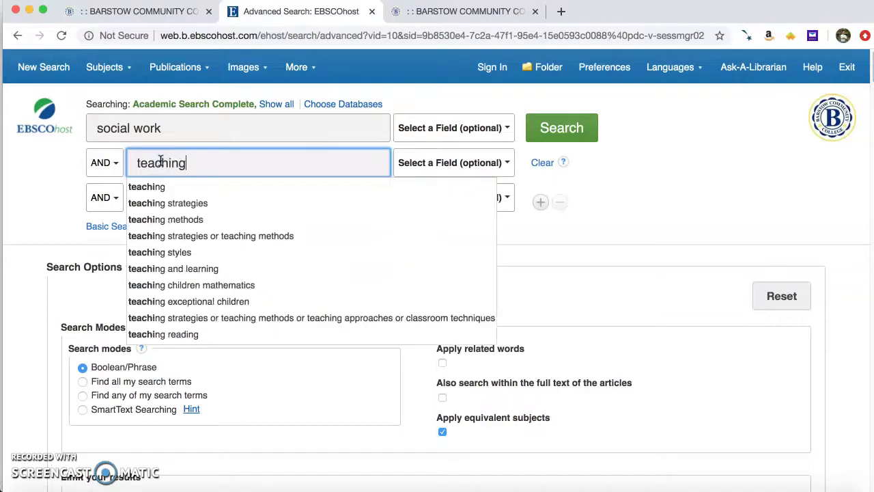
pyautogui.click(562, 127)
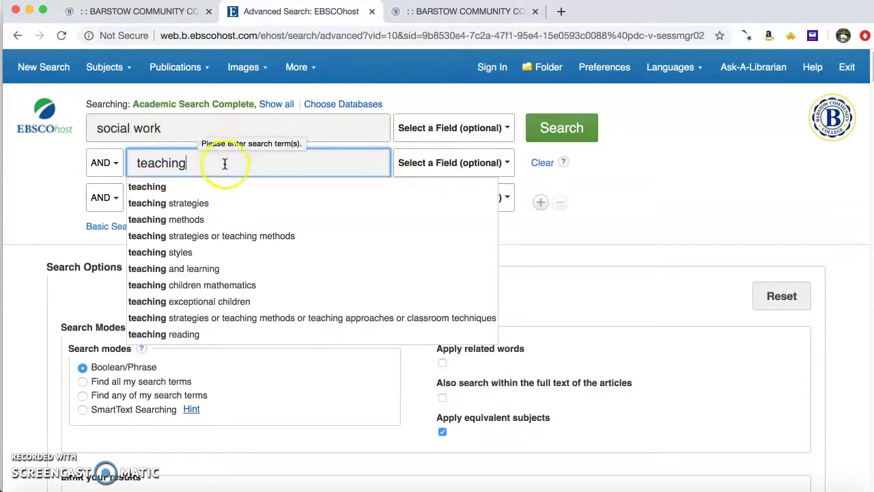
pyautogui.click(566, 129)
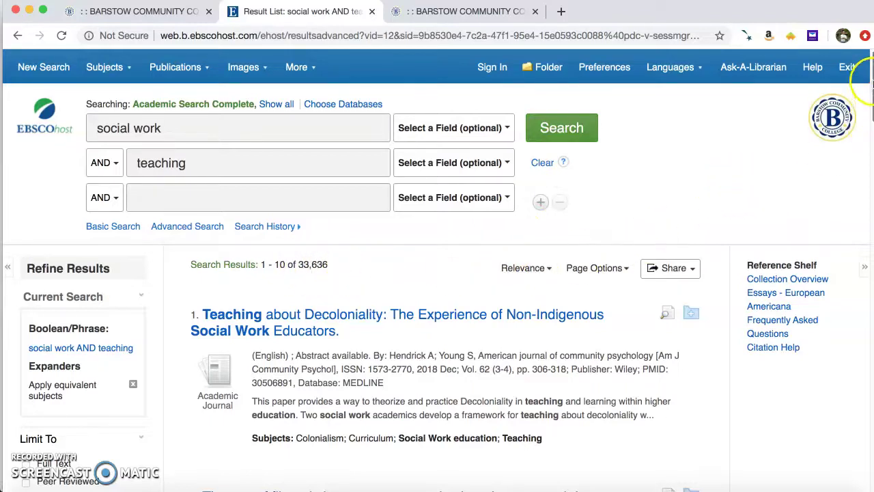
# - Open the first result, "Teaching about Decoloniality: The Experience of Non-Indigenous Social Work Educators", and review its detailed record
pyautogui.moveTo(872, 63); pyautogui.dragTo(870, 100)
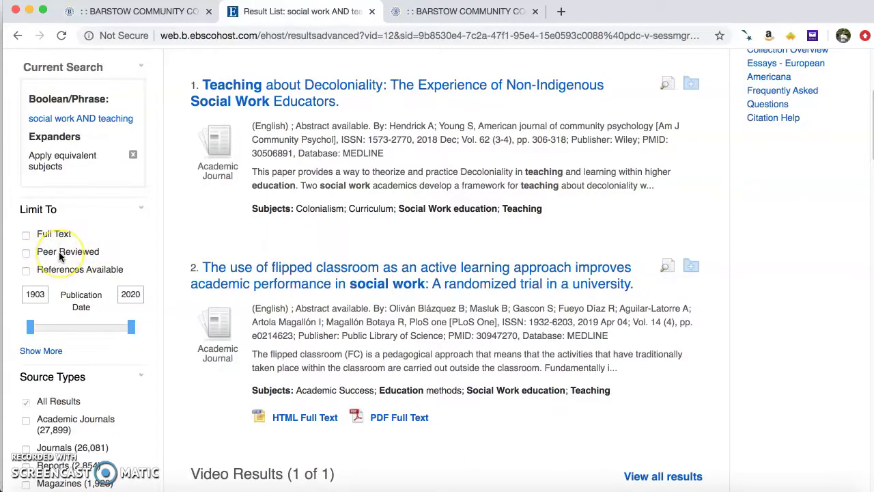
pyautogui.click(48, 235)
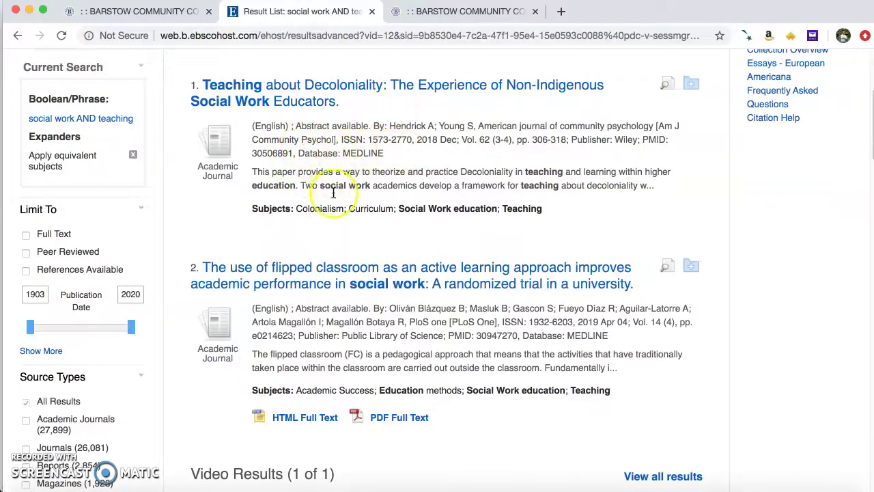
pyautogui.click(281, 106)
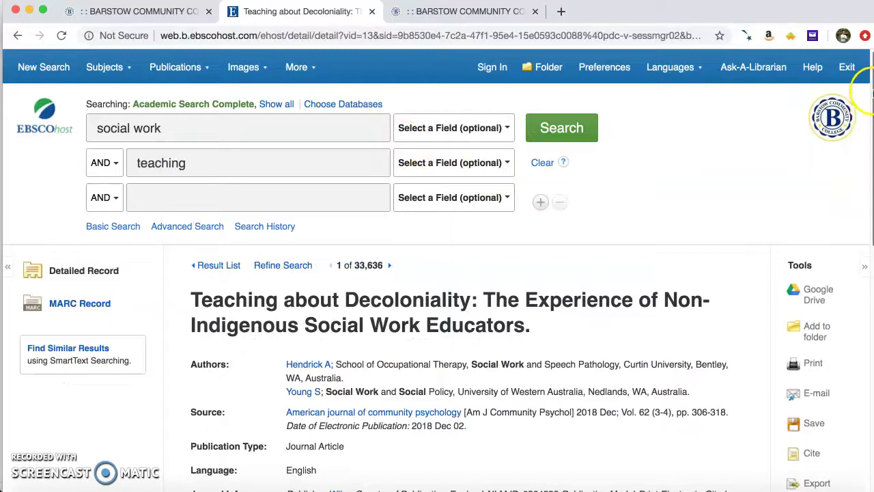
pyautogui.moveTo(870, 90); pyautogui.dragTo(870, 198)
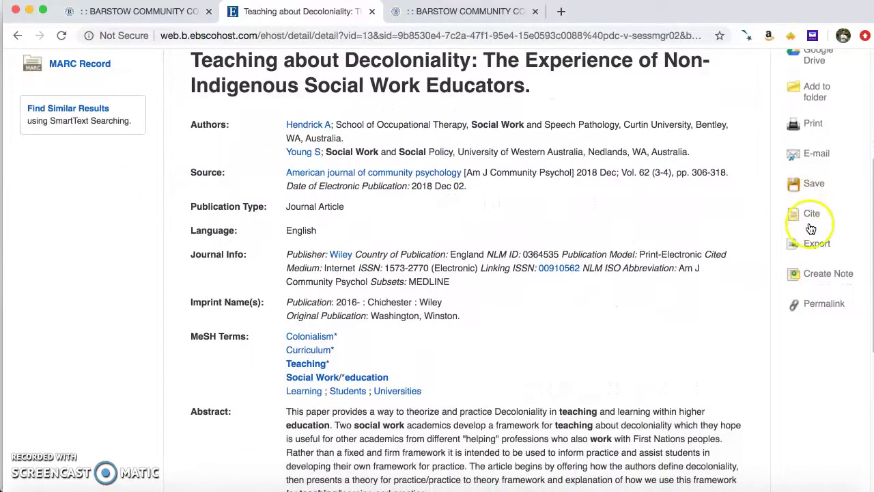